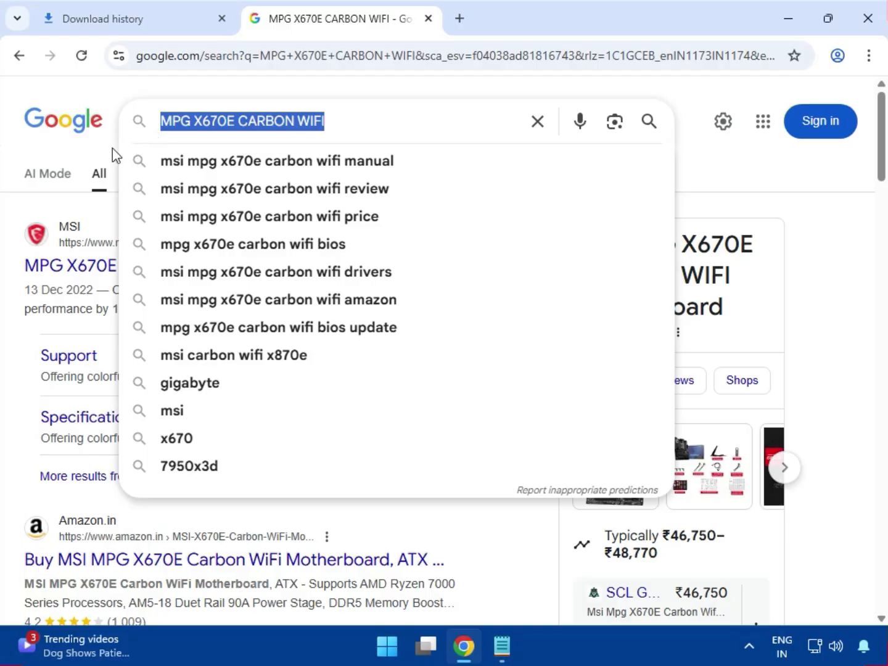
Step: Open MSI's MPG X670E CARBON WIFI product page from the search results
left_click(64, 154)
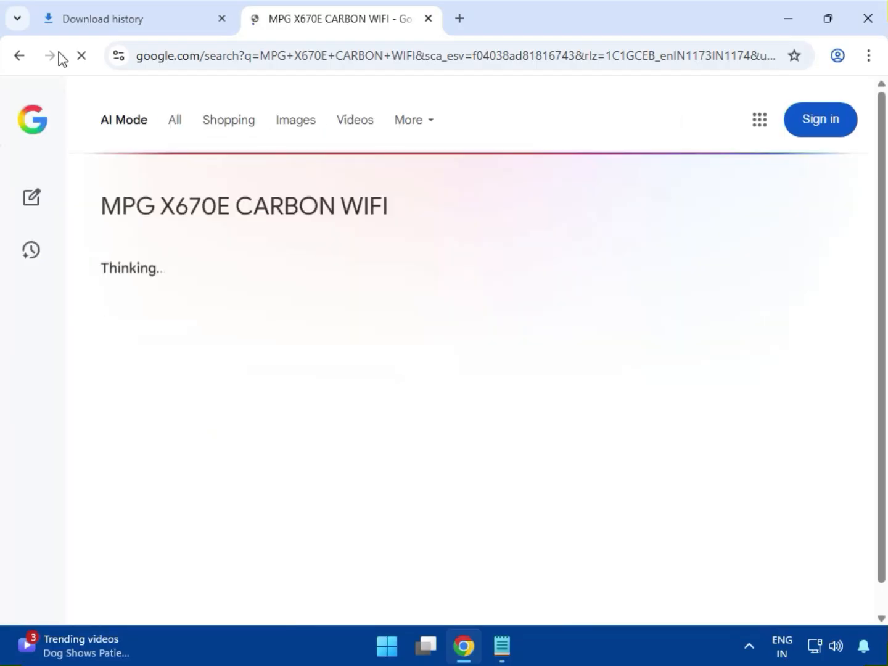
left_click(20, 57)
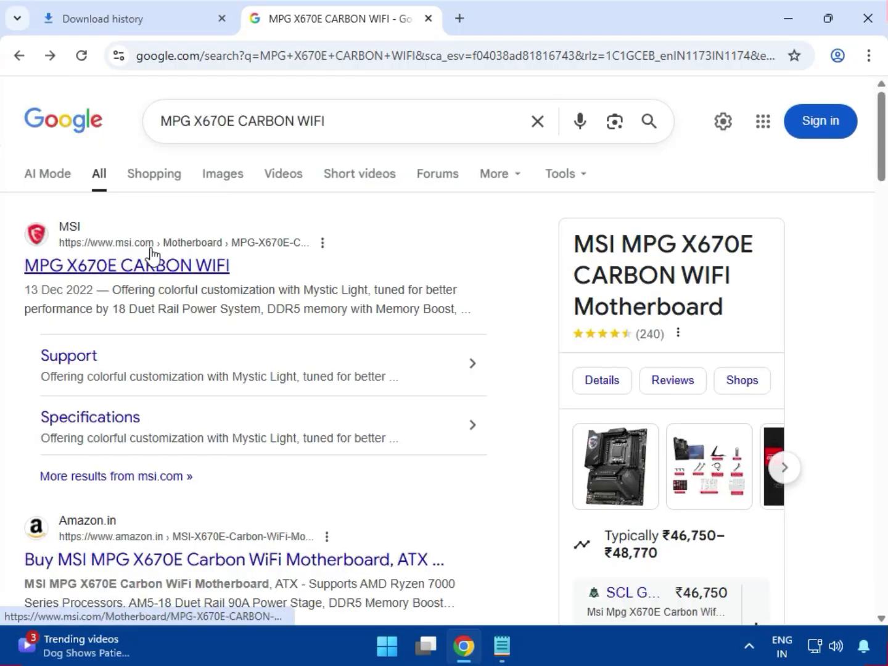
left_click(121, 267)
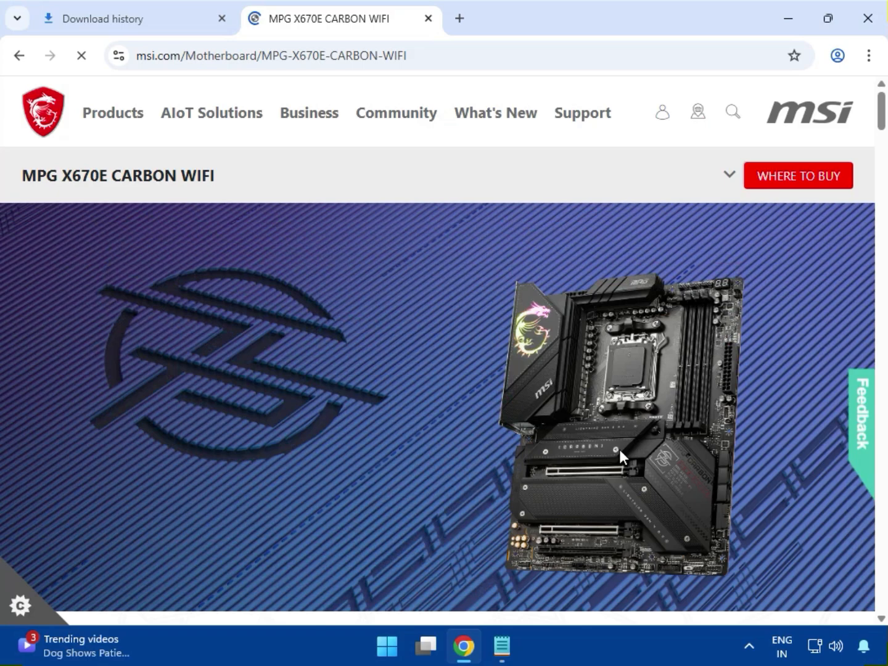
Step: Open the Support section of the MPG X670E CARBON WIFI product page
scroll(620, 449, "down", 3)
scroll(619, 449, "up", 3)
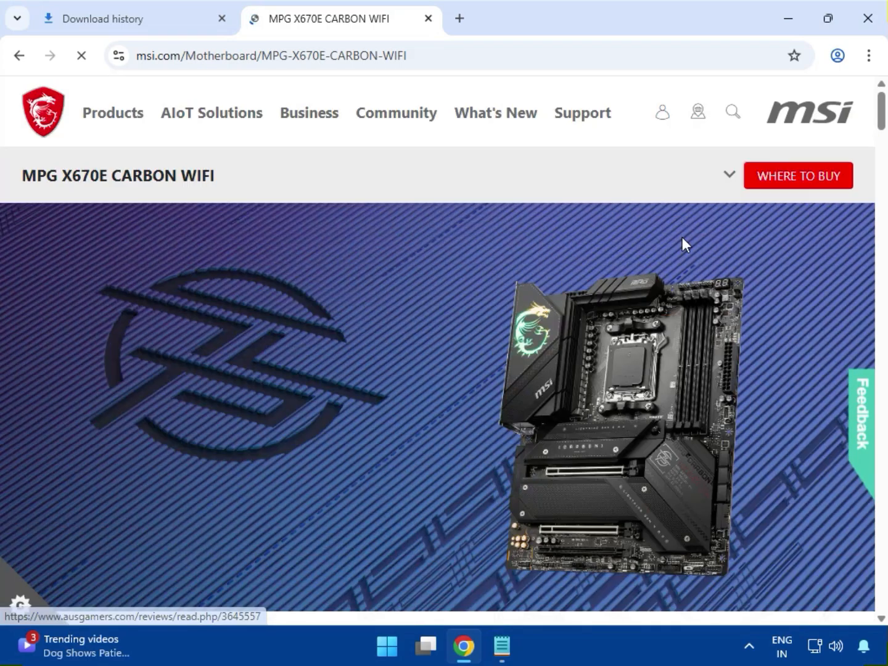
left_click(729, 175)
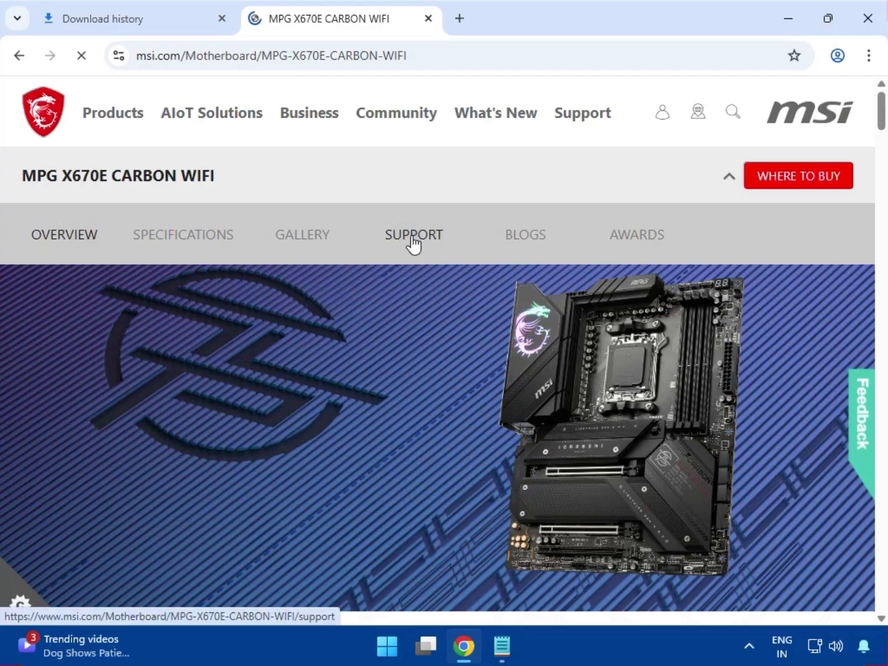
left_click(412, 235)
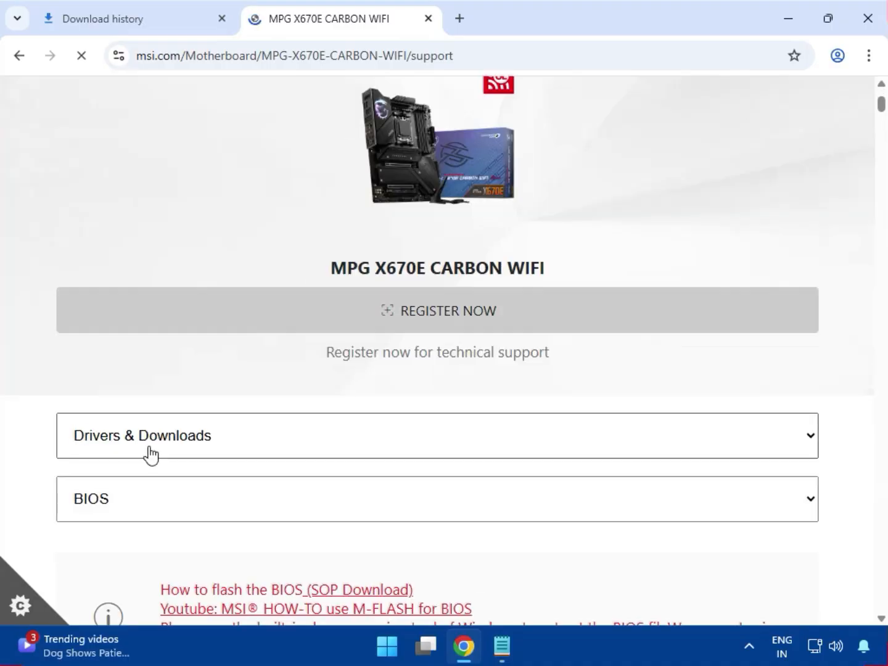
Step: Choose Drivers & Downloads as the support category and Driver as its subcategory
left_click(150, 455)
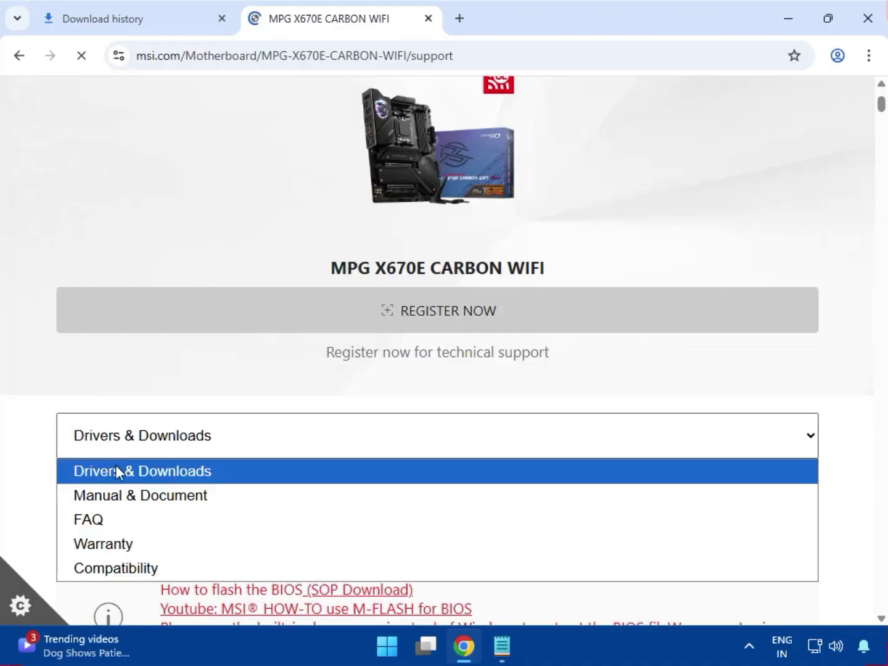
left_click(121, 481)
left_click(139, 450)
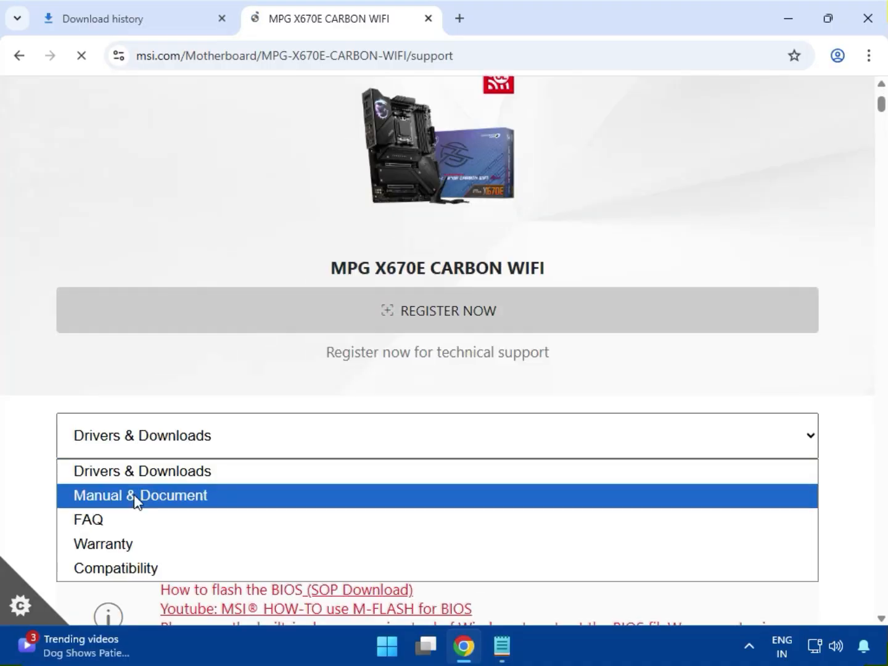
left_click(136, 496)
left_click(157, 448)
left_click(133, 475)
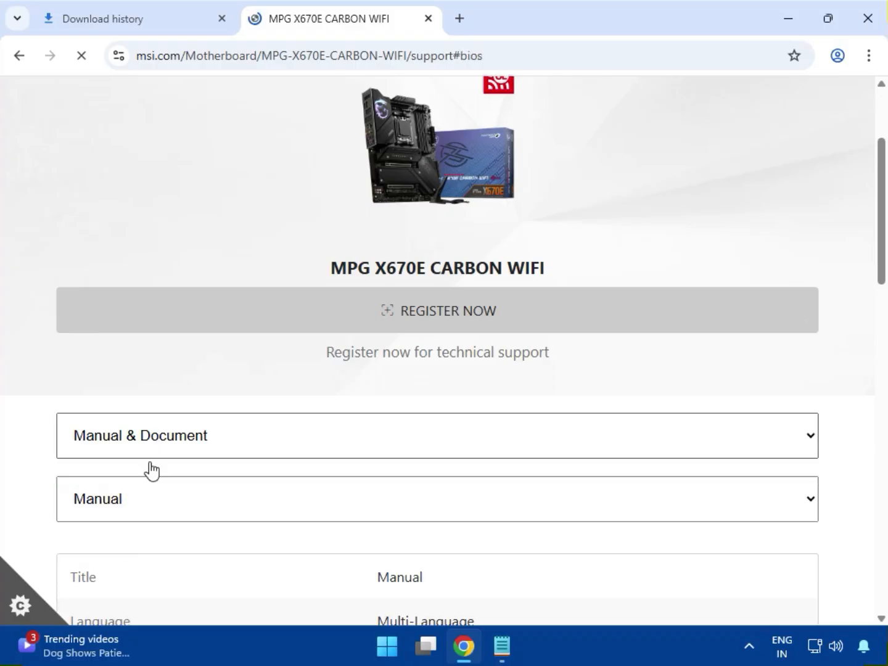
left_click(146, 426)
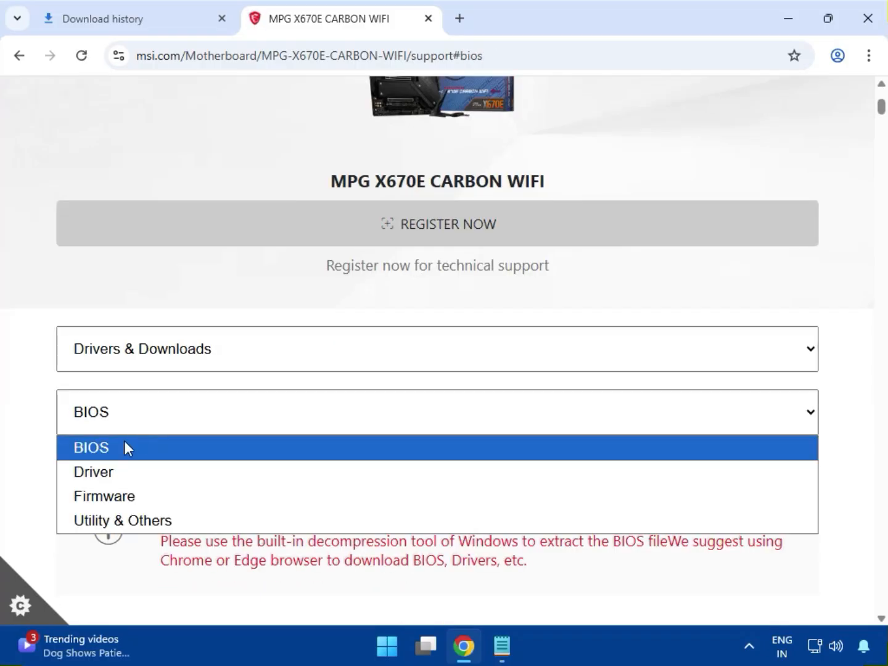
left_click(109, 472)
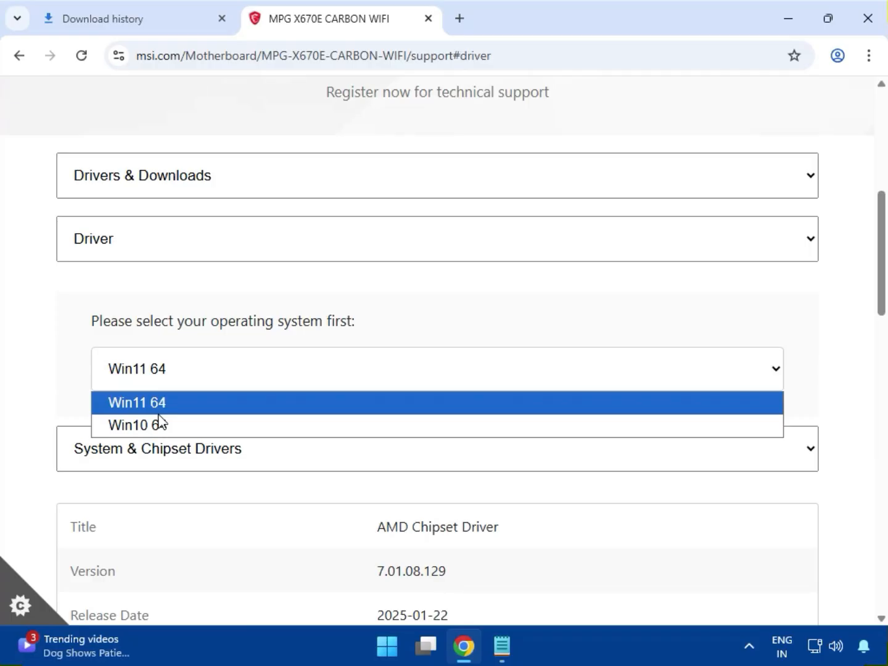
Step: Set the operating system to Win11 64 and the driver category to System & Chipset Drivers
left_click(187, 411)
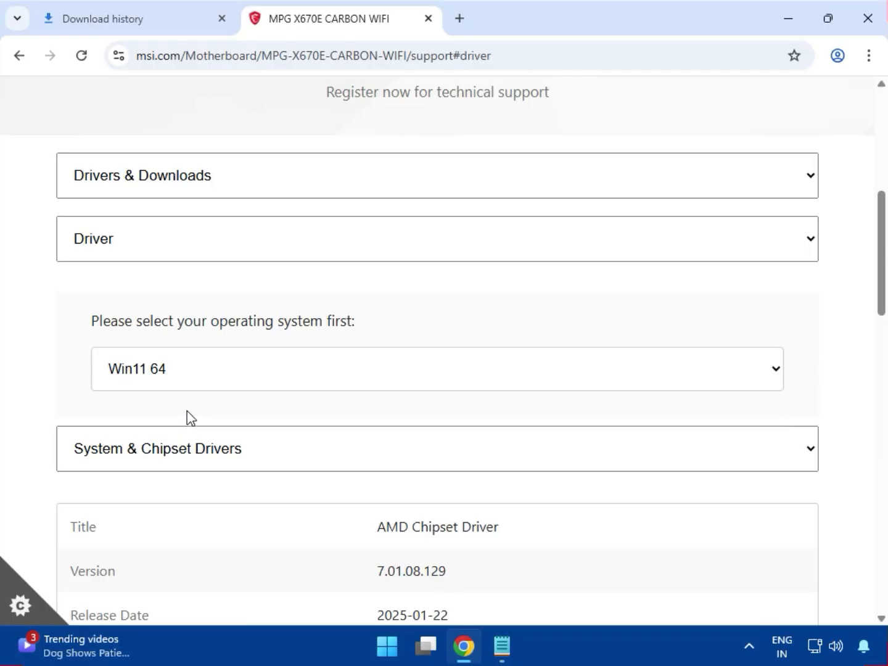
left_click(262, 456)
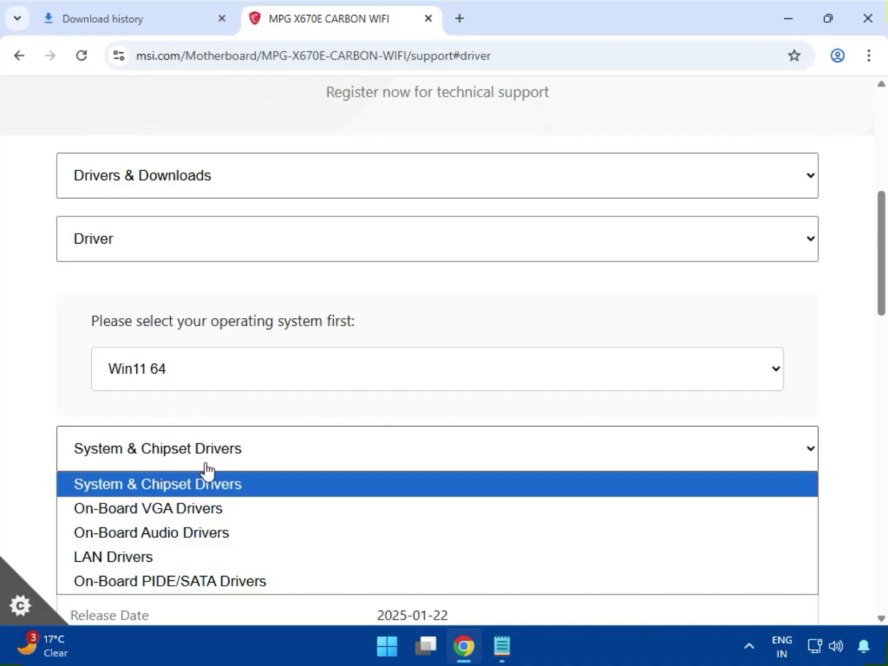
left_click(199, 489)
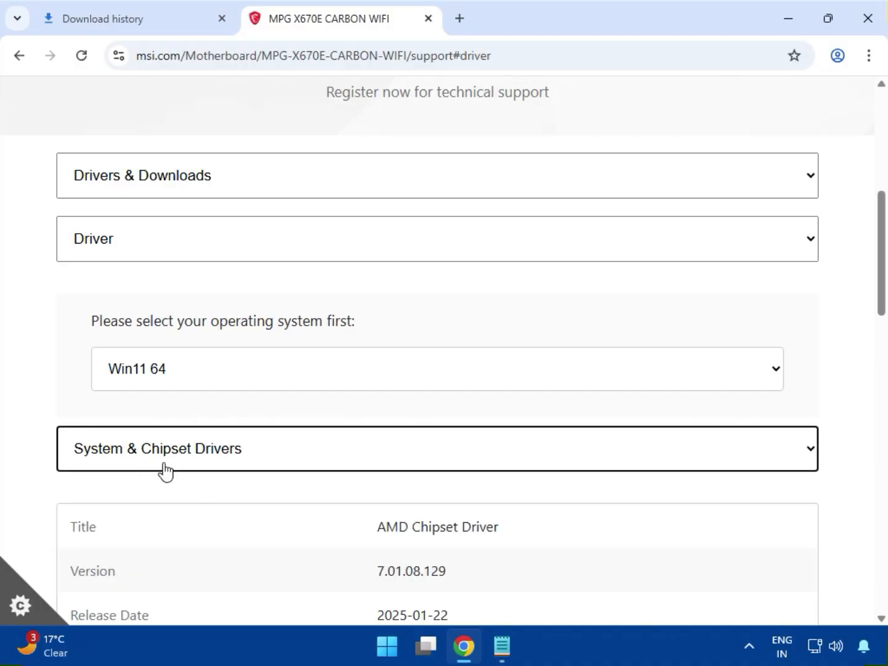
Step: Download the AMD Chipset Driver and check its download progress
scroll(408, 508, "down", 3)
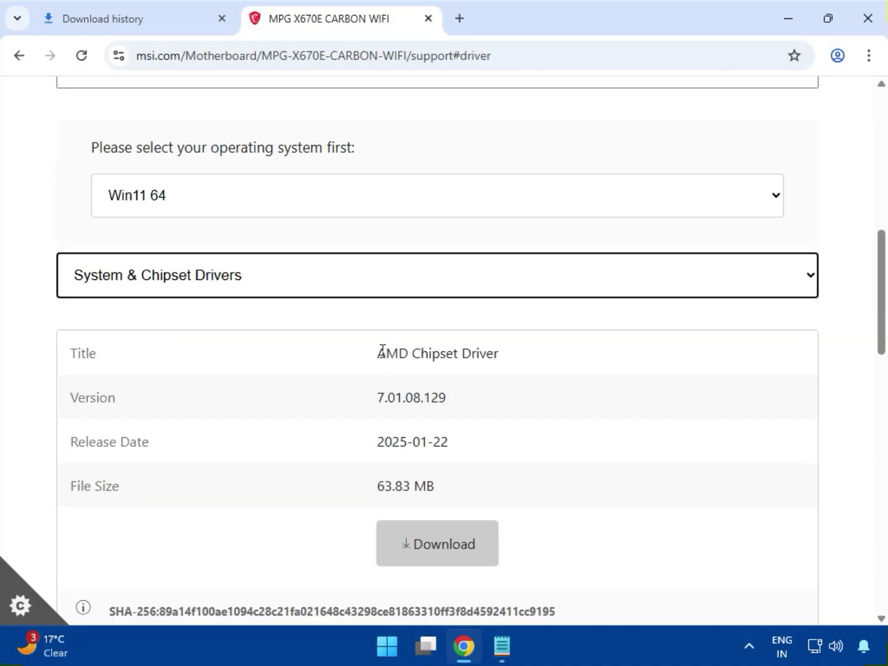
left_click_drag(378, 353, 500, 353)
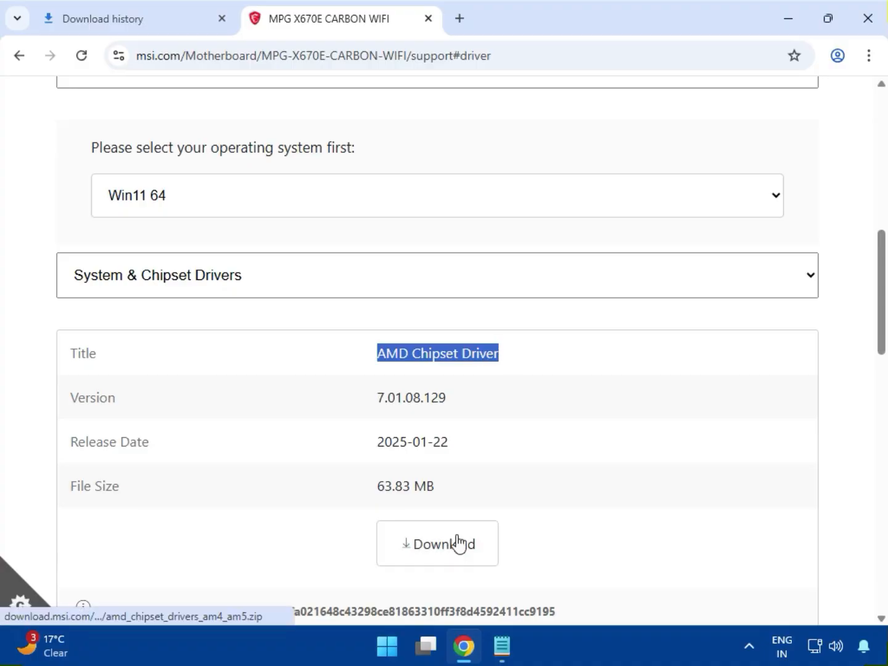
left_click(806, 57)
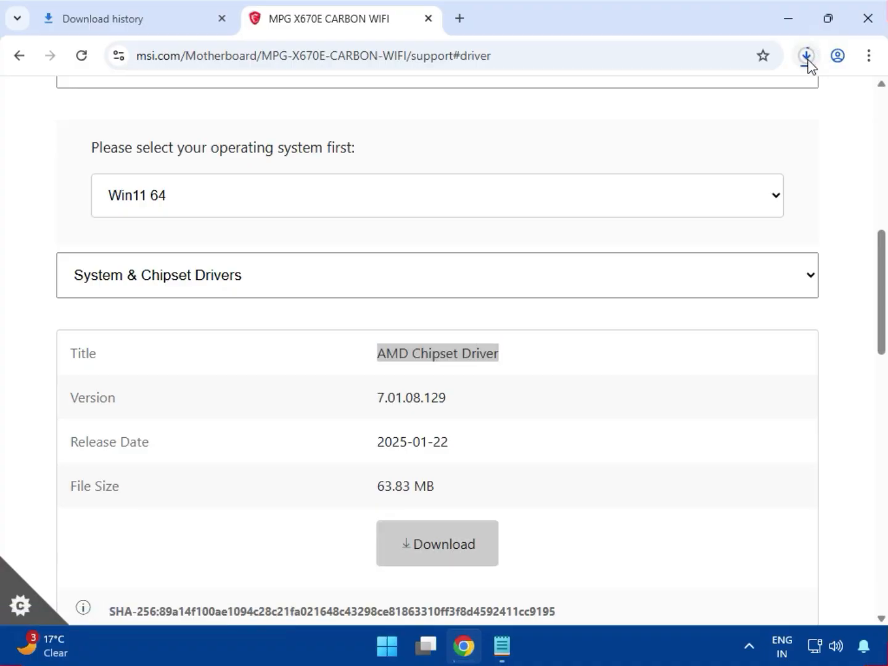
left_click(319, 331)
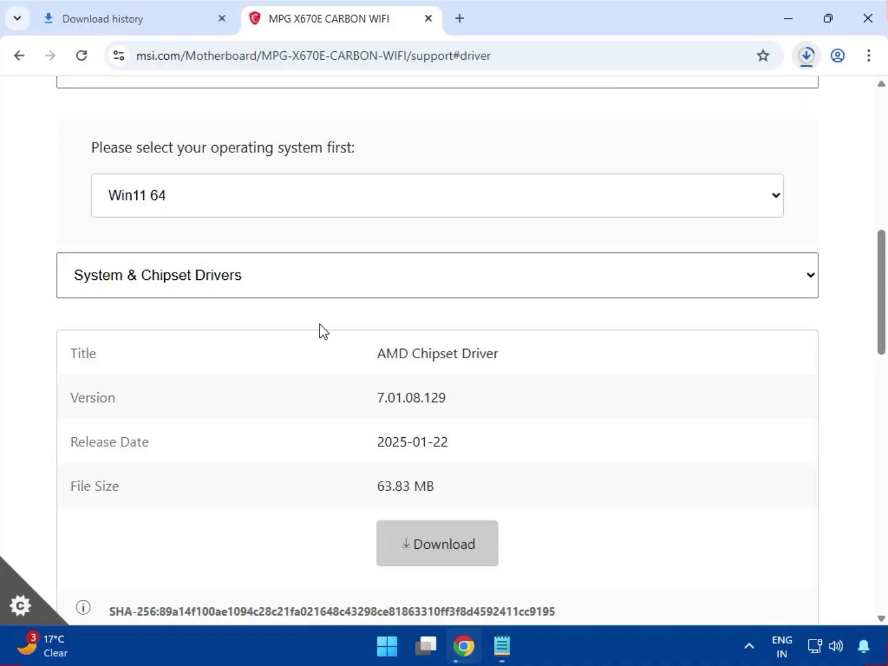
Step: Switch the driver category to On-Board VGA Drivers and download the AMD Graphics Drivers
left_click(199, 290)
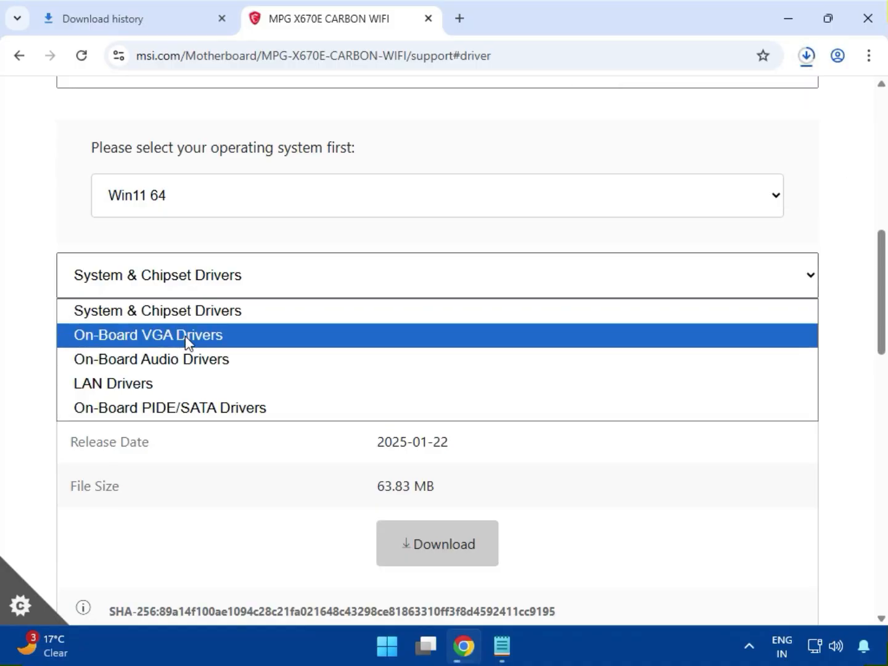
left_click(186, 335)
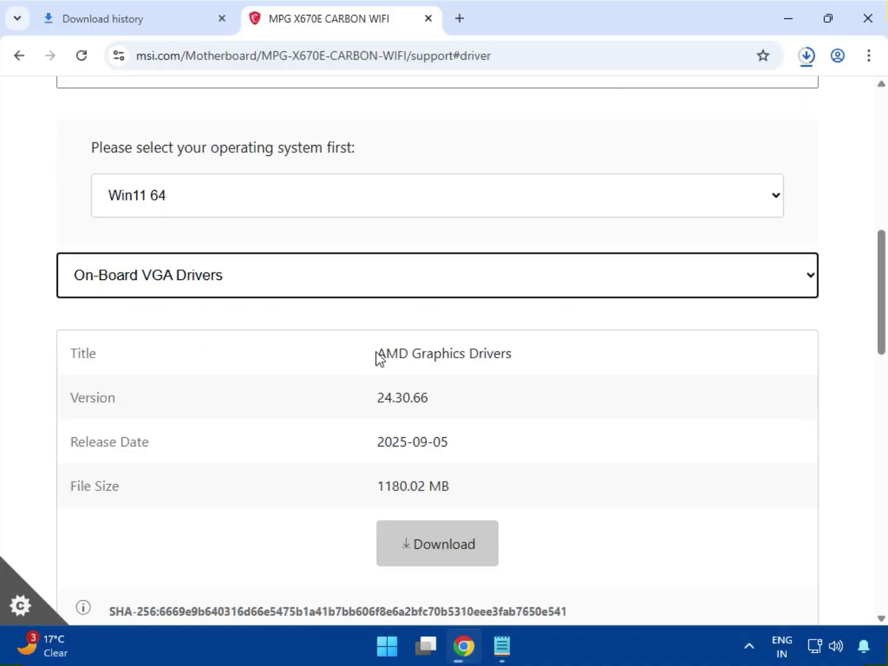
left_click_drag(391, 352, 520, 358)
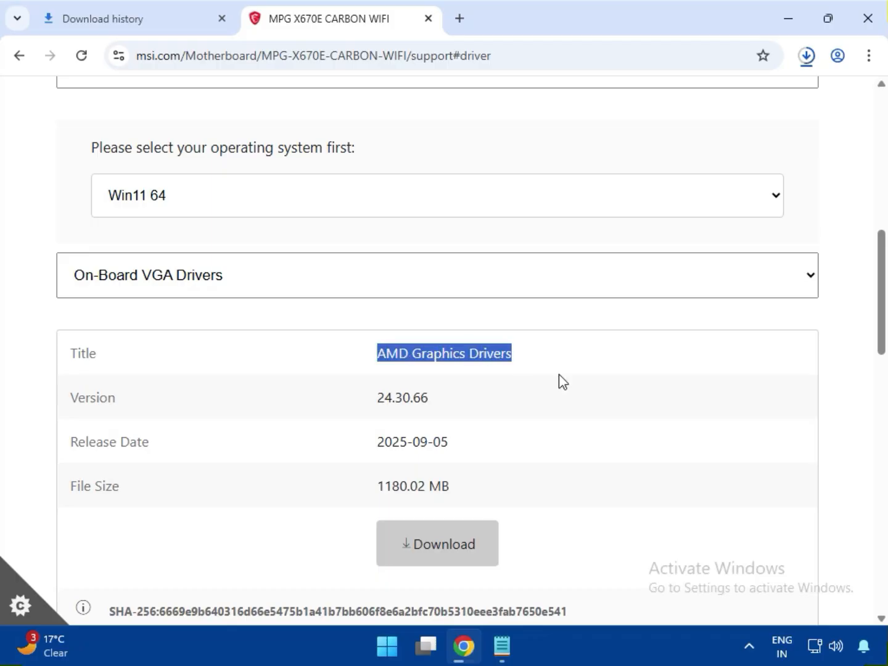
scroll(568, 448, "down", 1)
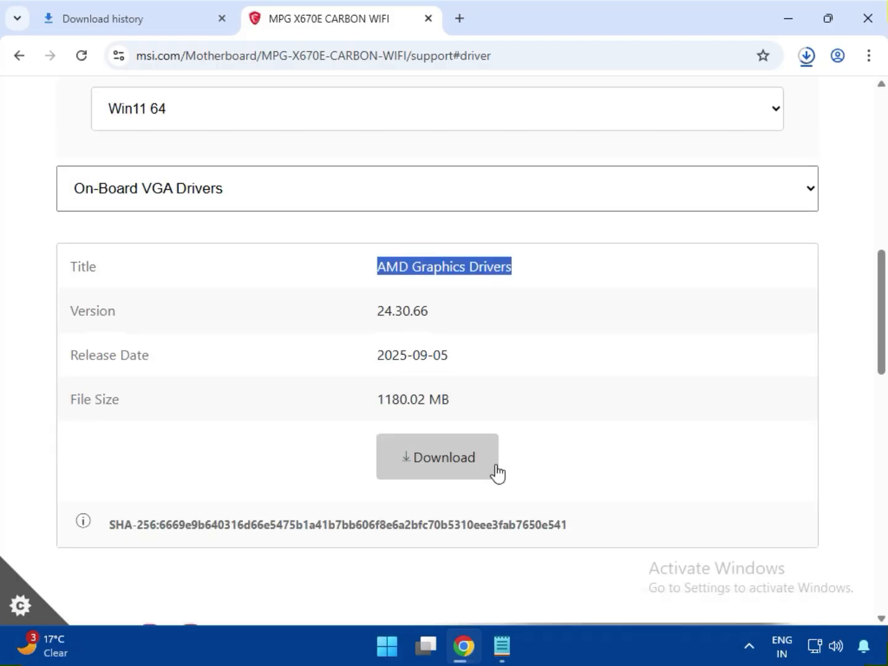
left_click(432, 463)
scroll(435, 462, "down", 1)
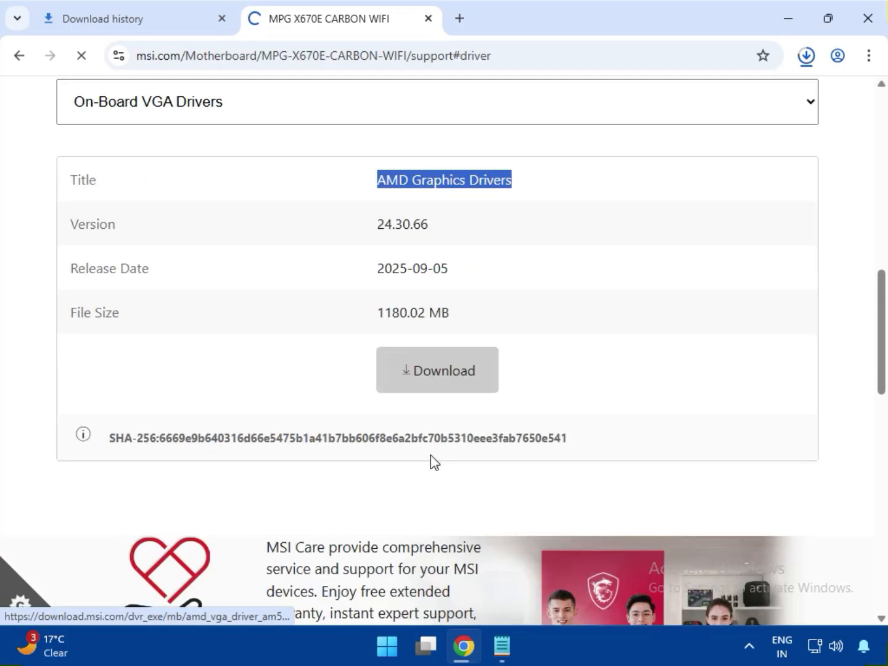
Step: Switch to On-Board Audio Drivers, download the Realtek HD Universal Driver and check the recent downloads
scroll(243, 367, "up", 2)
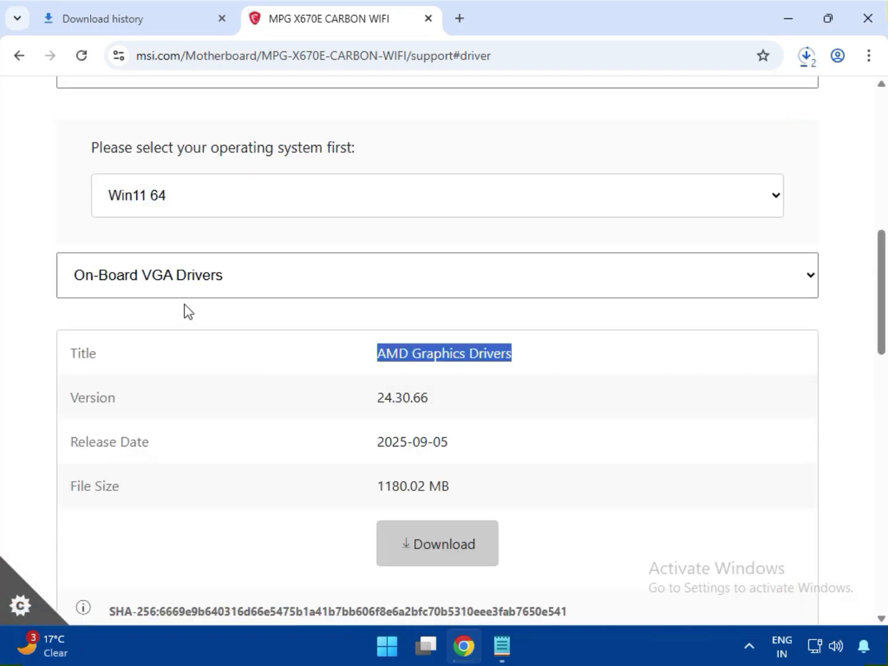
left_click(192, 284)
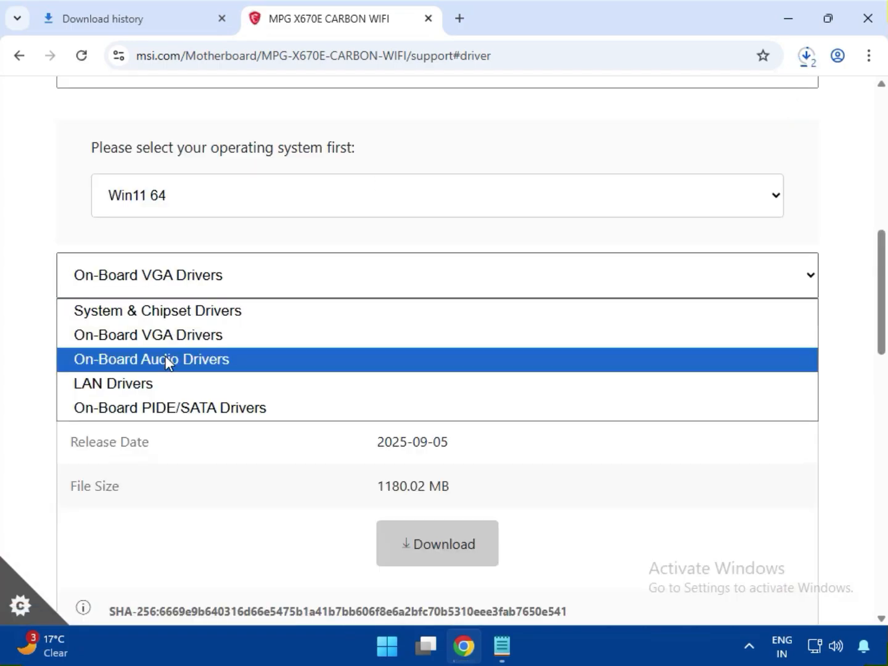
left_click(167, 361)
left_click_drag(377, 355, 584, 367)
scroll(583, 370, "down", 1)
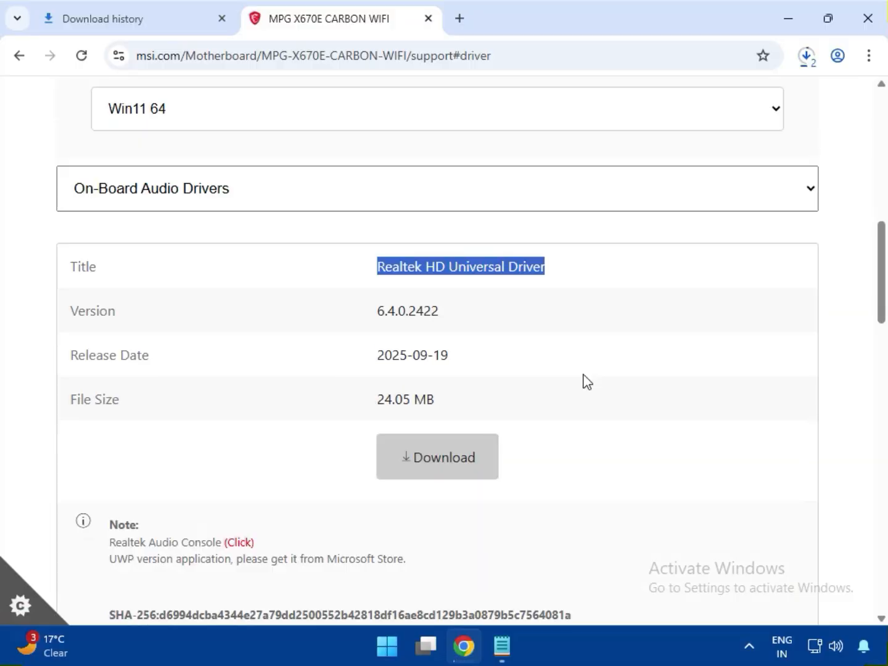
left_click(464, 456)
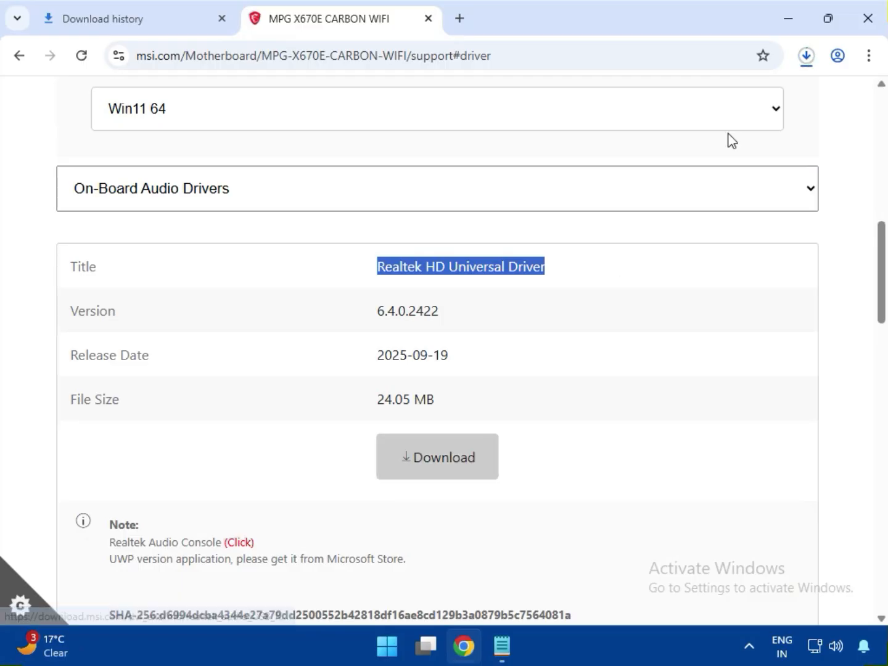
left_click(806, 64)
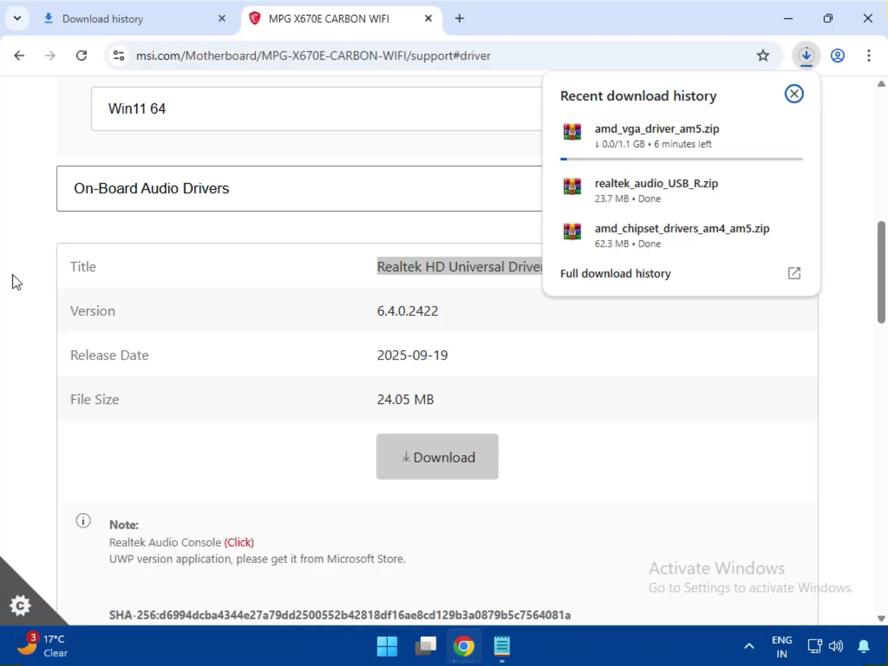
left_click(55, 248)
Step: Switch the driver category to LAN Drivers and highlight the Realtek PCI-E Ethernet Drivers title
left_click(145, 206)
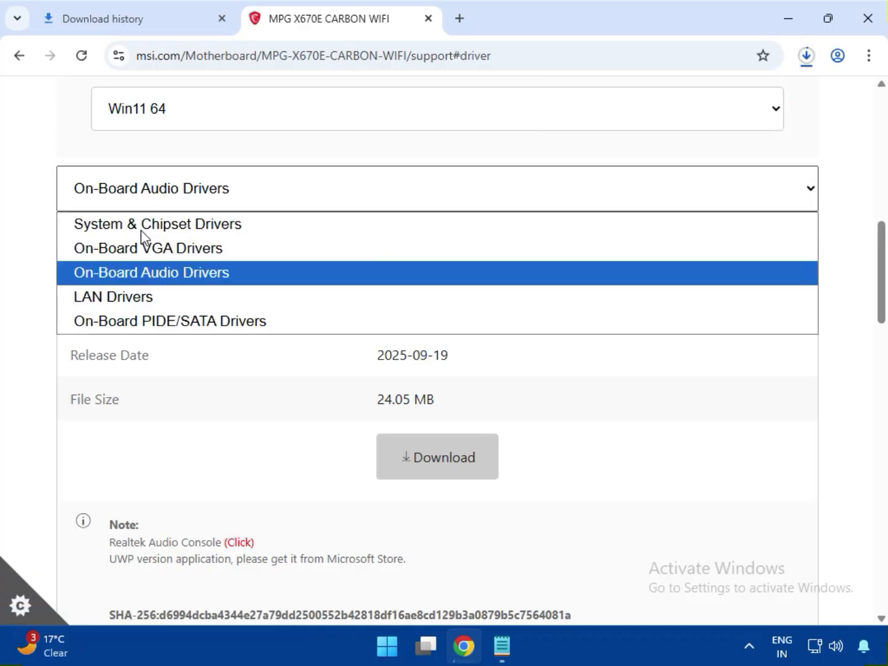
left_click(130, 295)
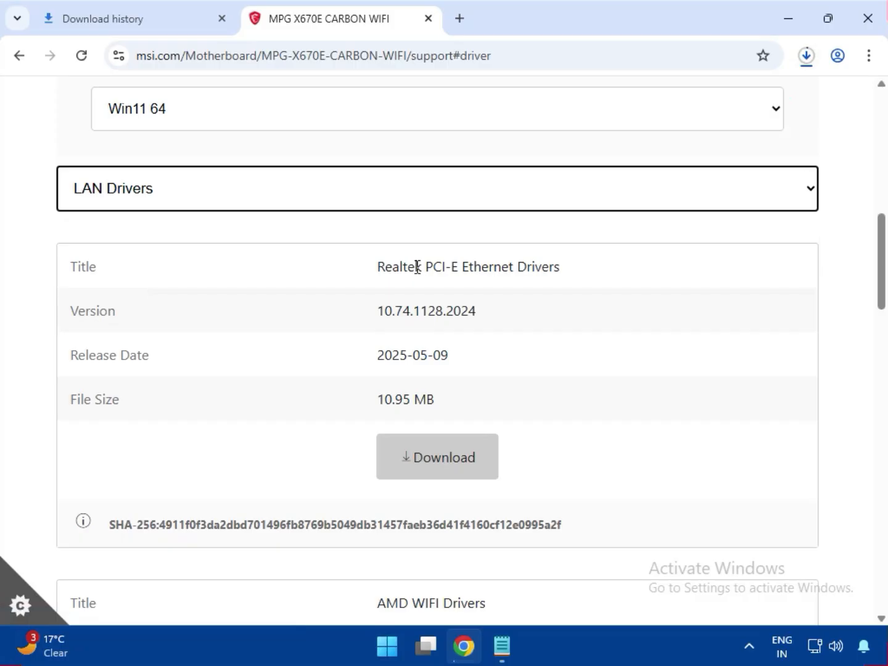
left_click_drag(419, 266, 577, 275)
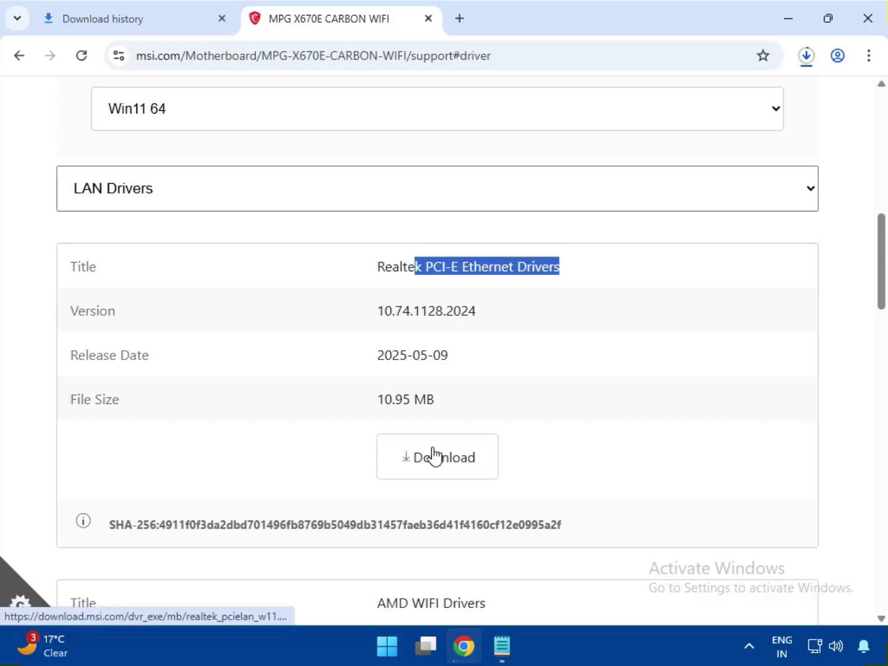
Step: Download the AMD WIFI Drivers from the LAN Drivers list
scroll(425, 446, "down", 3)
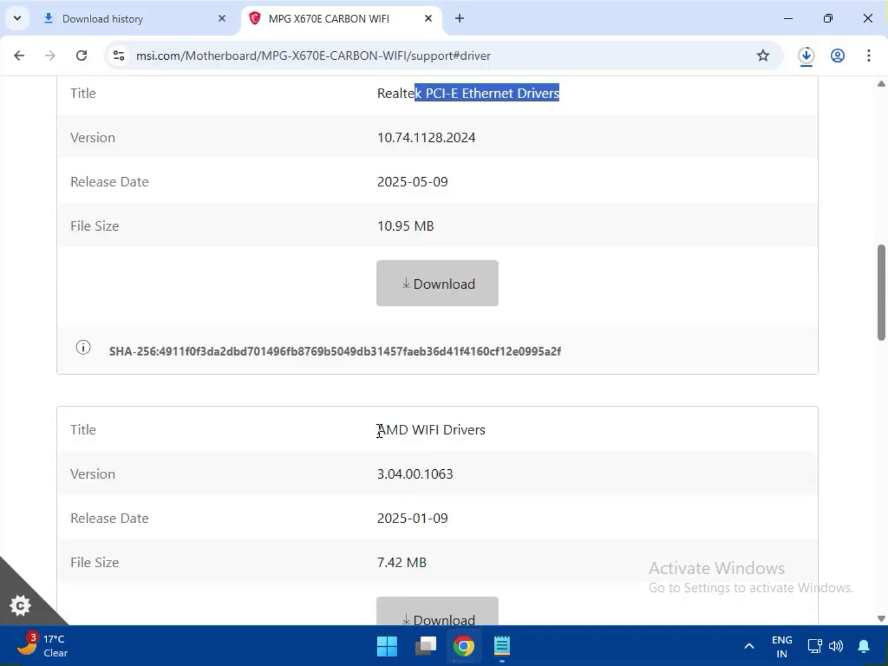
left_click_drag(380, 430, 525, 443)
scroll(523, 443, "down", 1)
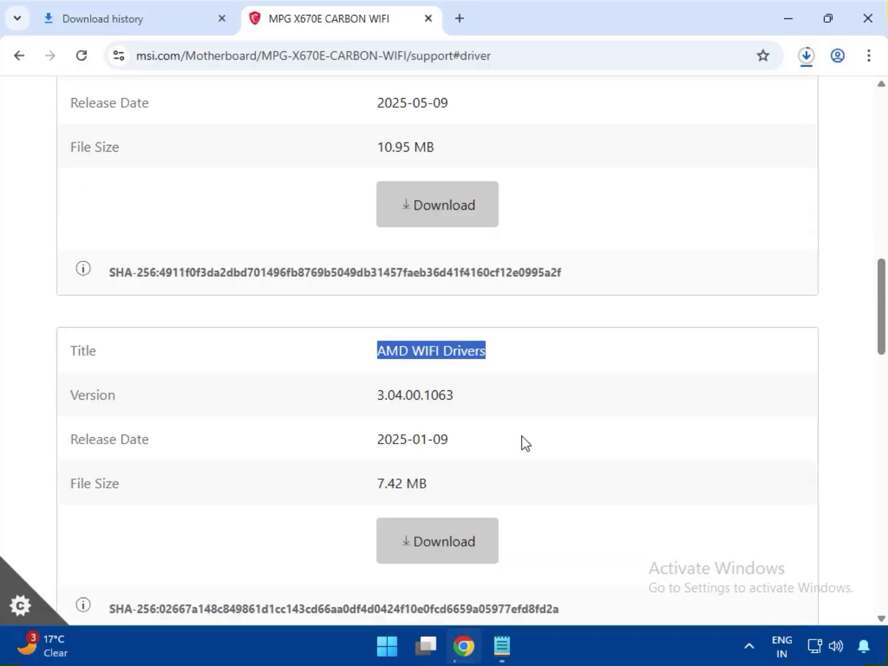
scroll(525, 443, "down", 2)
left_click(451, 455)
Step: Highlight the AMD BlueTooth Drivers title in the LAN Drivers list and download that driver
scroll(450, 454, "down", 1)
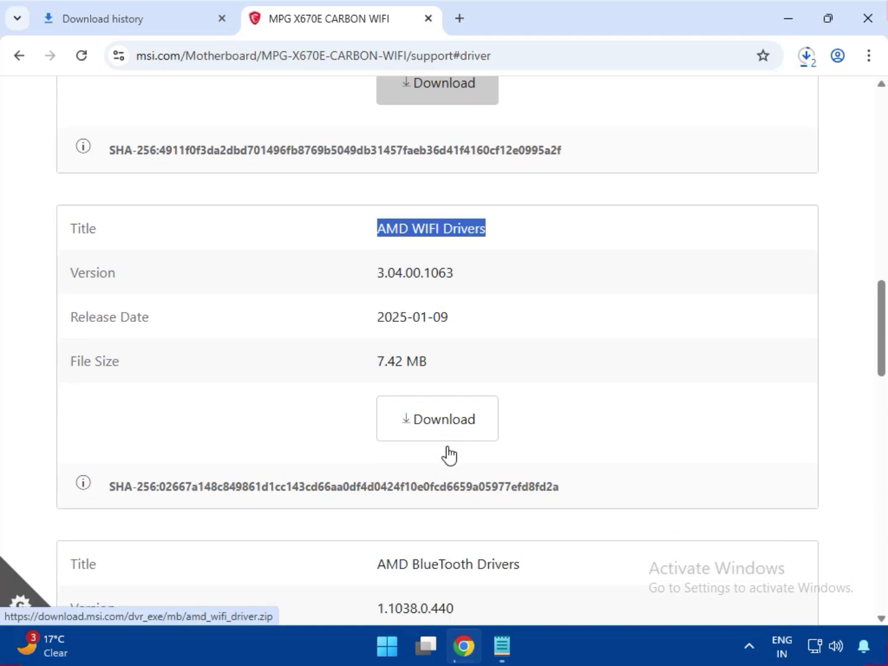
scroll(448, 455, "down", 2)
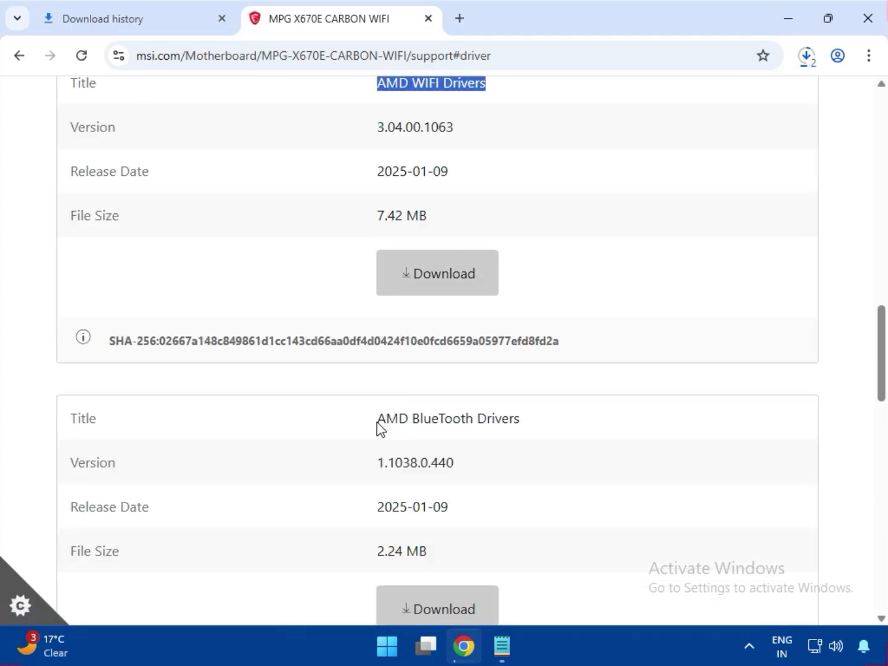
left_click_drag(379, 426, 537, 424)
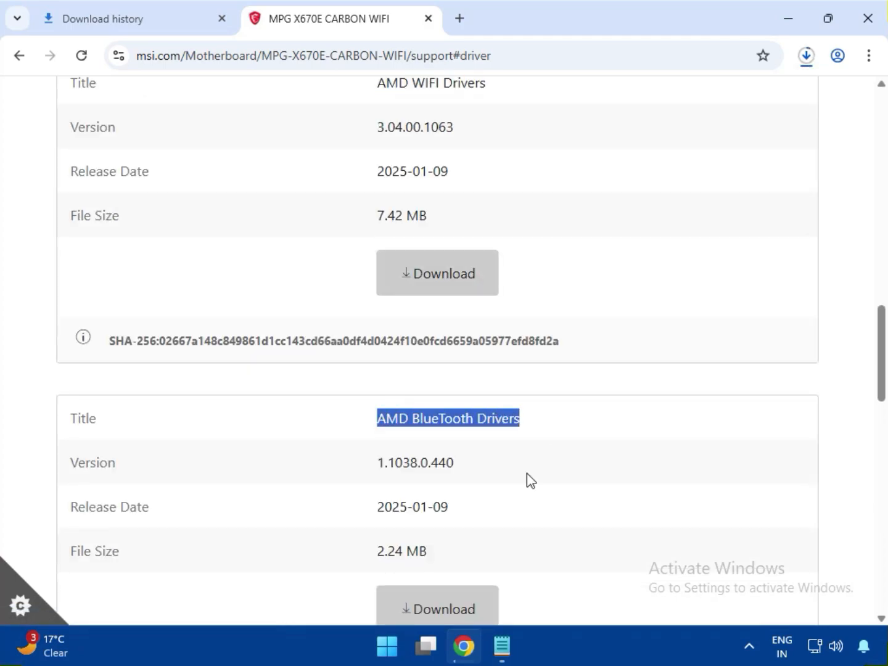
left_click(439, 608)
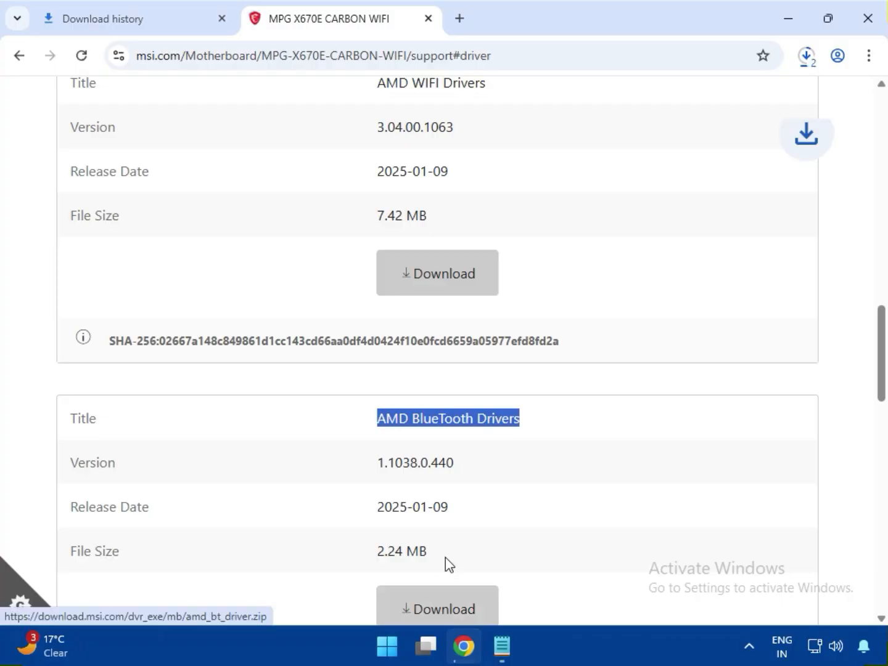
Step: Open the full download history and show bt_drivers (3).zip in its folder
left_click(805, 62)
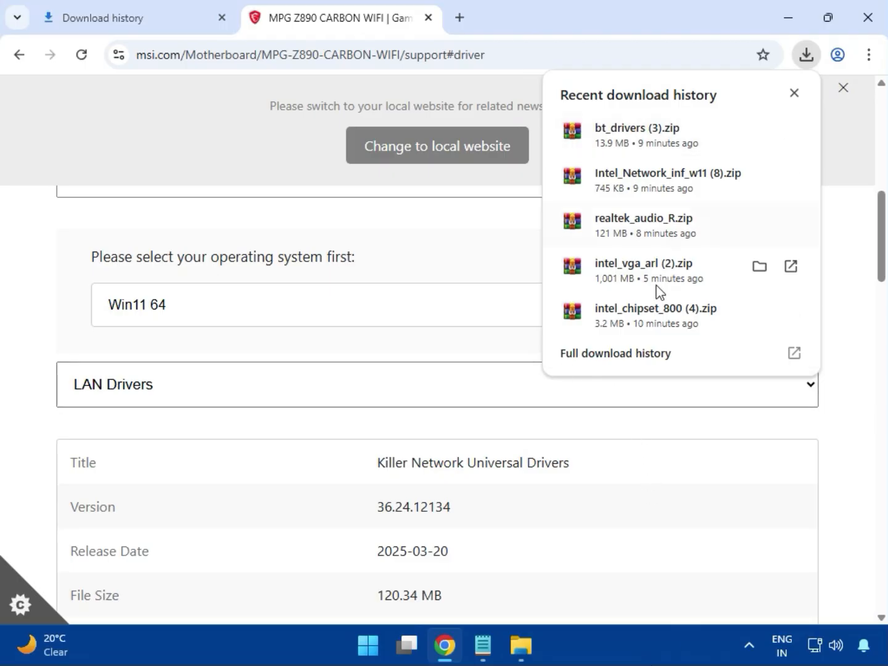
left_click(596, 364)
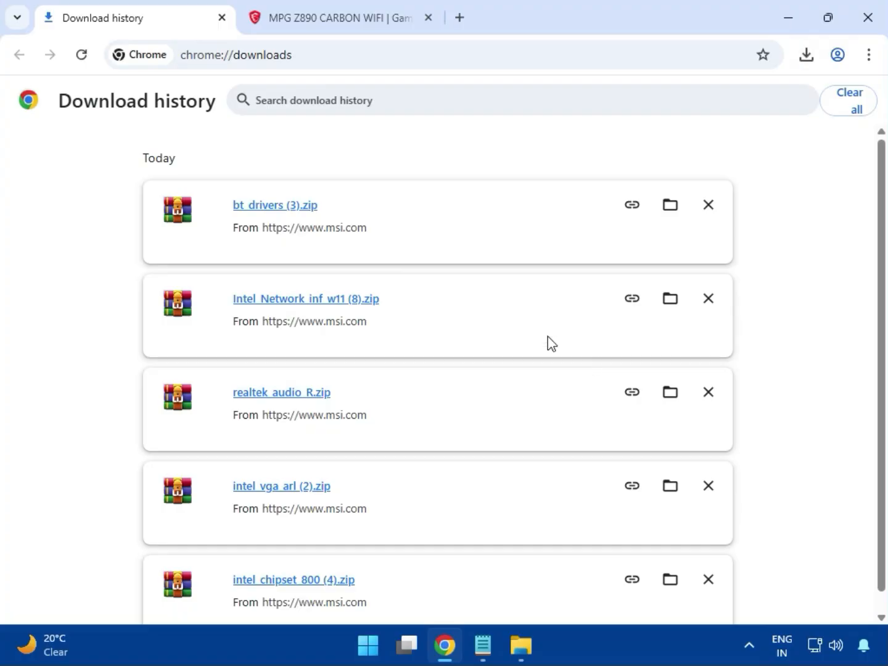
left_click(666, 207)
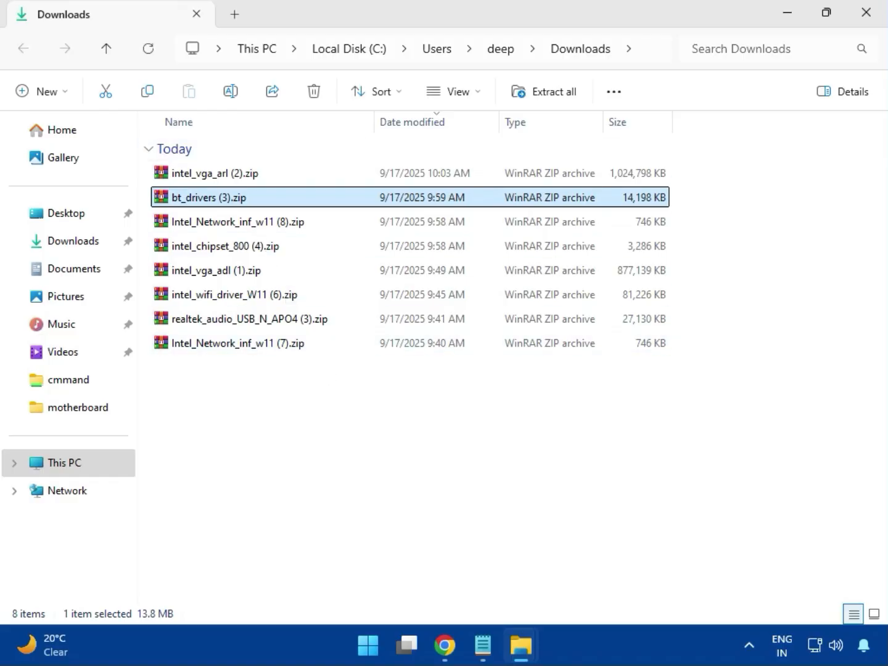
Step: Open intel_vga_arl (2).zip, run Installer.exe from the Intel VGA Driver_32.0.101.6629 folder and allow it to make changes
left_click(246, 179)
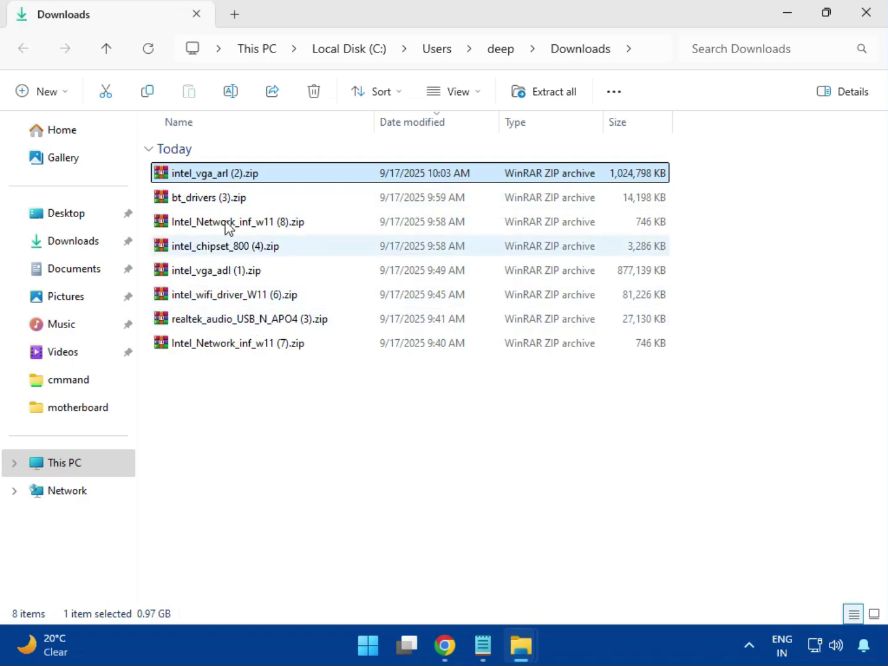
double_click(244, 179)
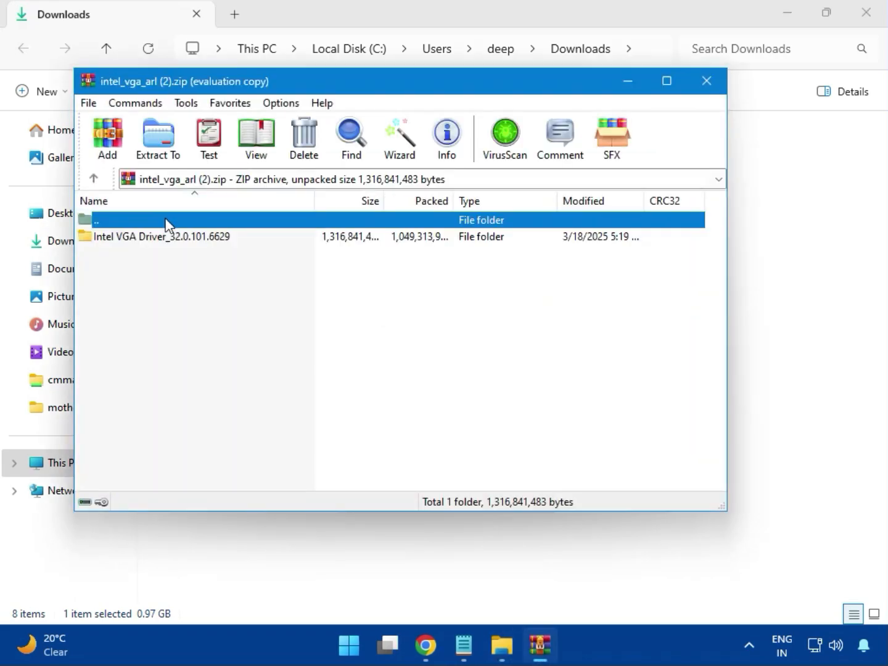
left_click(159, 240)
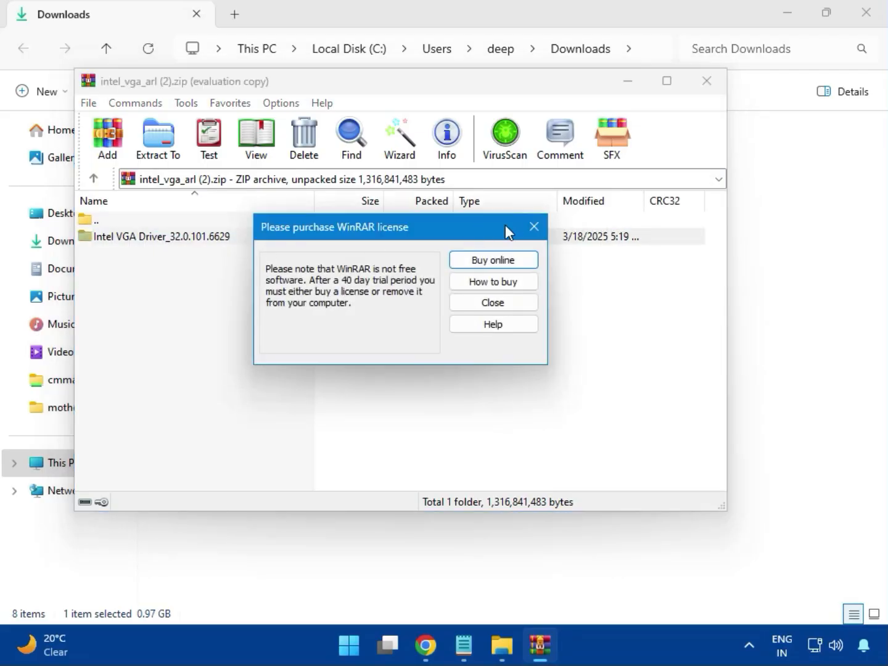
left_click(533, 228)
double_click(186, 237)
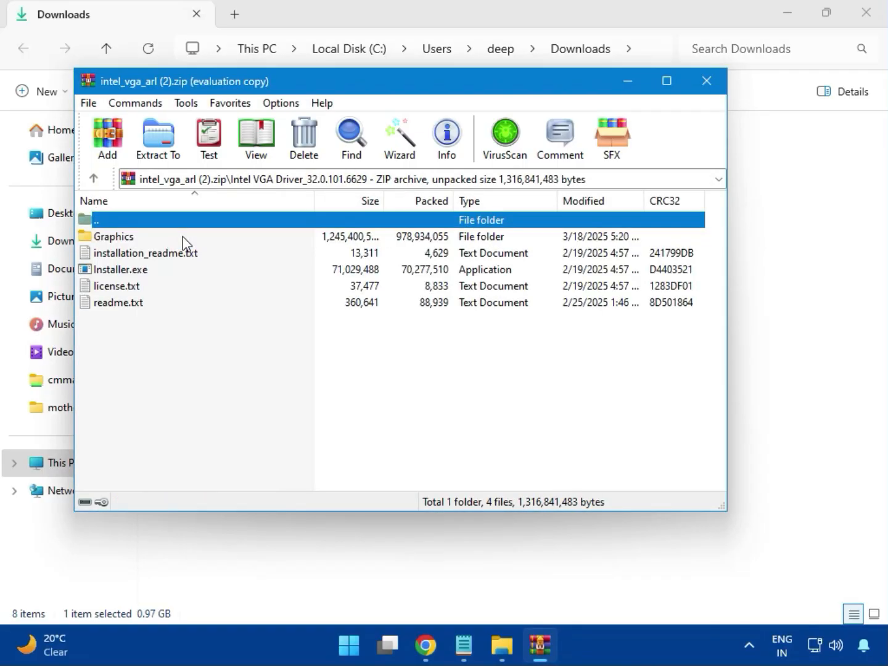
left_click(148, 275)
double_click(176, 272)
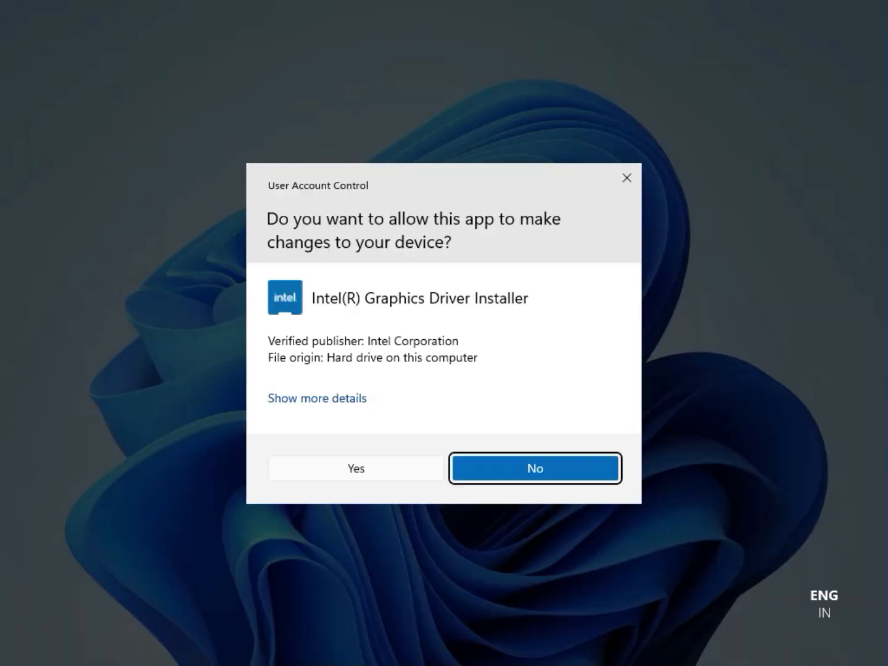
left_click(343, 468)
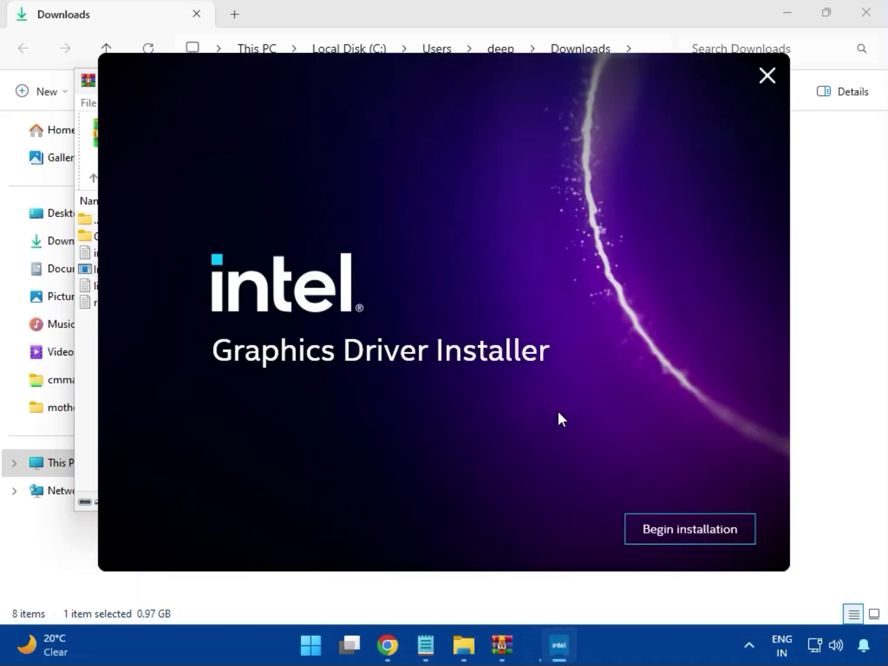
Step: Try to install the Intel graphics driver, then dismiss the installer and close the archive
left_click(679, 529)
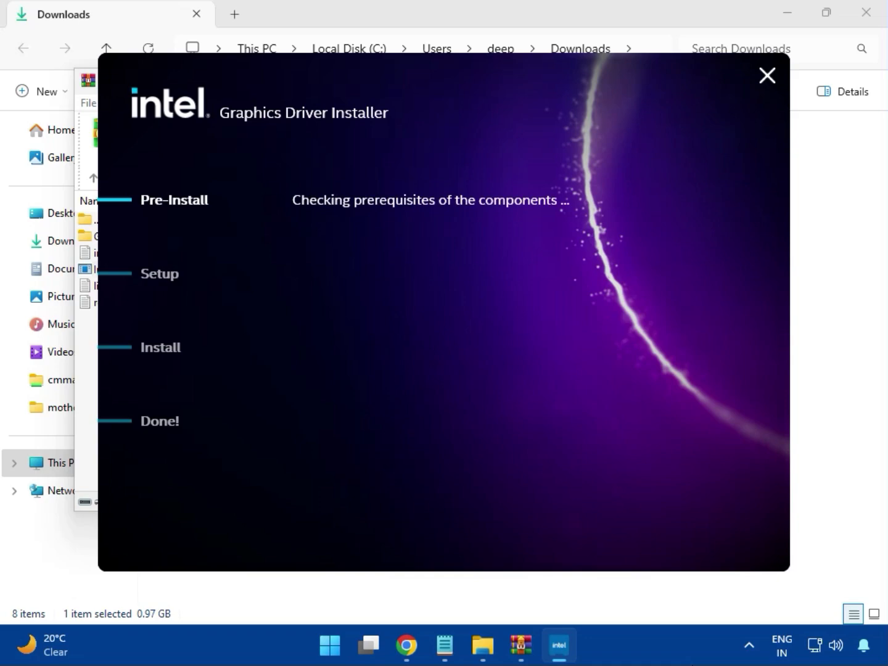
left_click(719, 538)
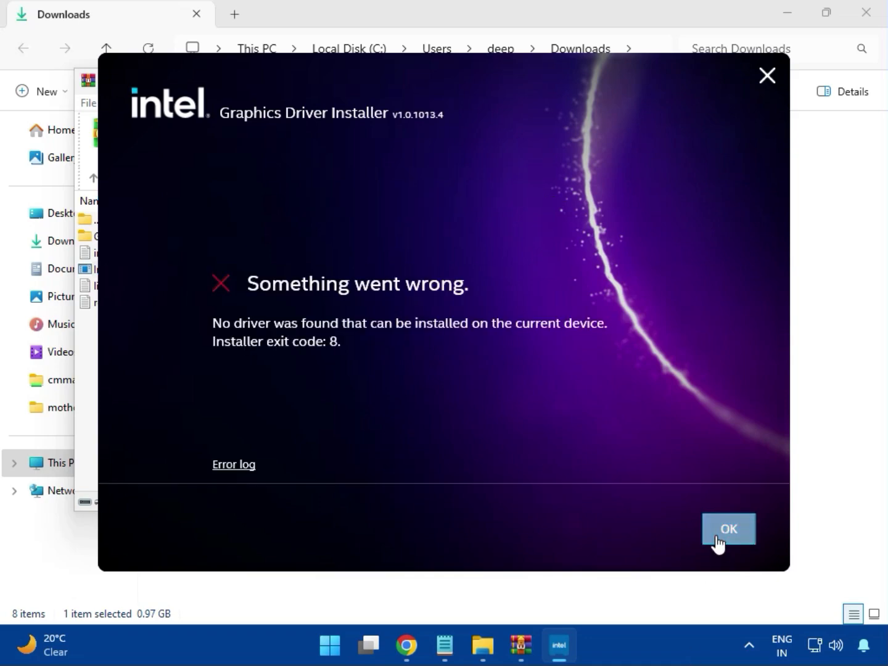
left_click(702, 79)
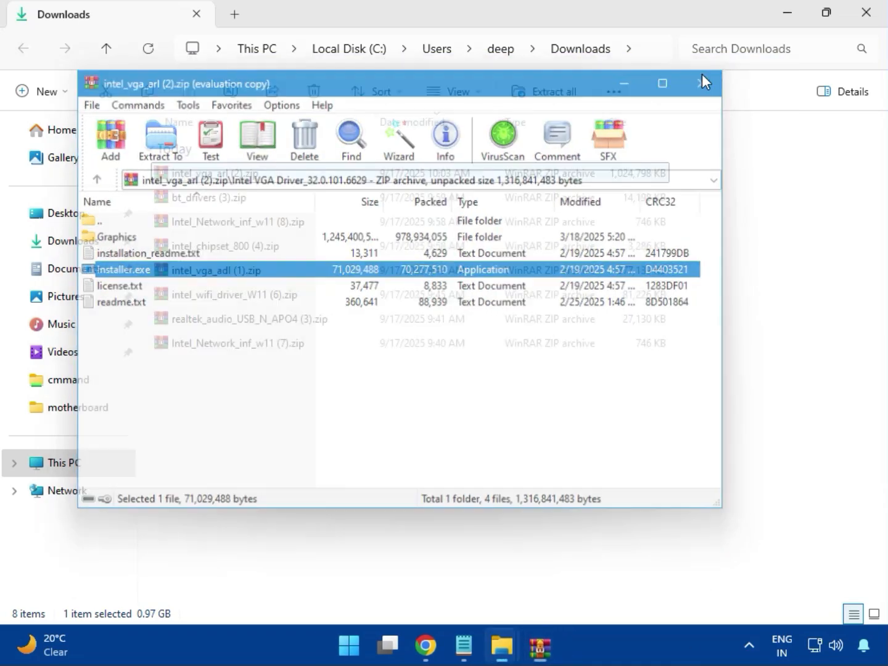
Step: Open bt_drivers (3).zip and run Intel Bluetooth.msi from the Intel BlueTooth Driver_23.70.0.2 folder
left_click(174, 204)
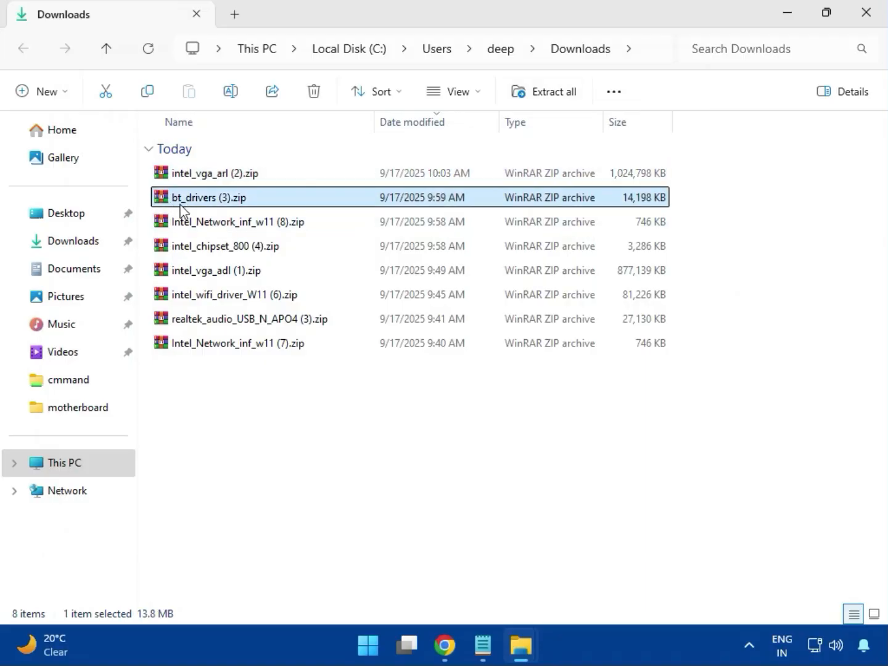
double_click(215, 203)
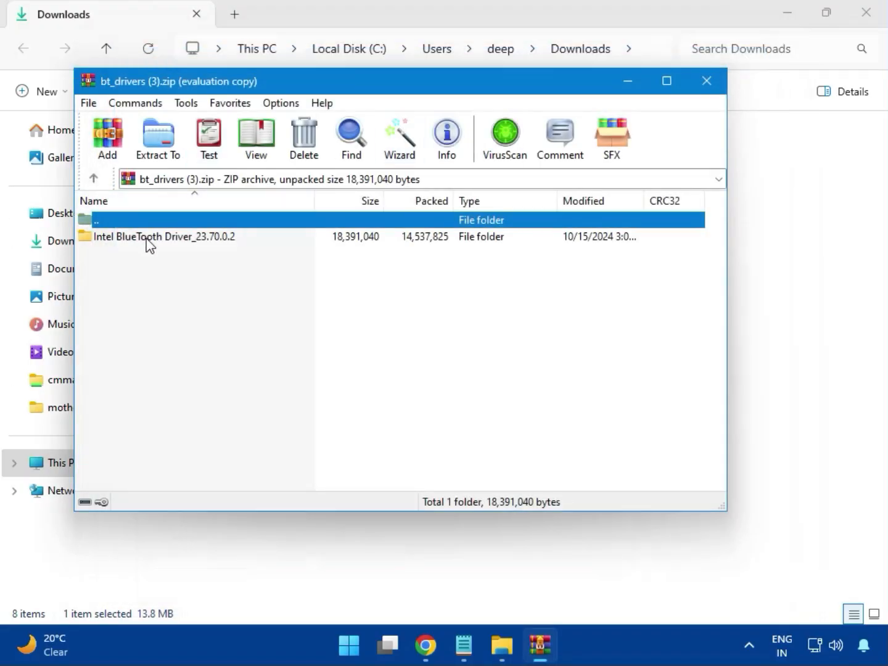
left_click(100, 237)
double_click(165, 242)
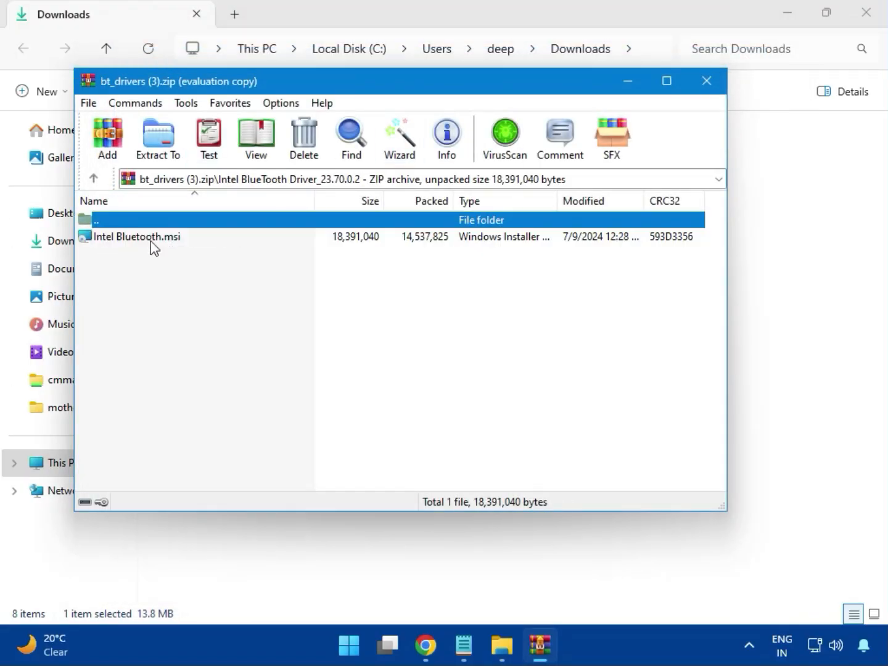
double_click(147, 238)
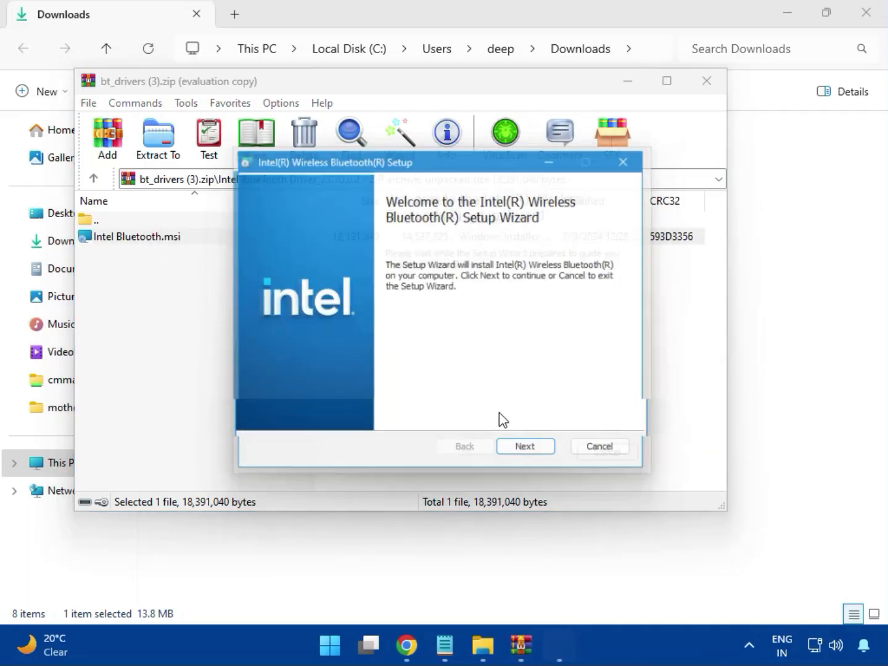
Step: Install Intel Wireless Bluetooth with the license accepted, the Typical setup type and permission granted, then close the wizard and archive
left_click(535, 456)
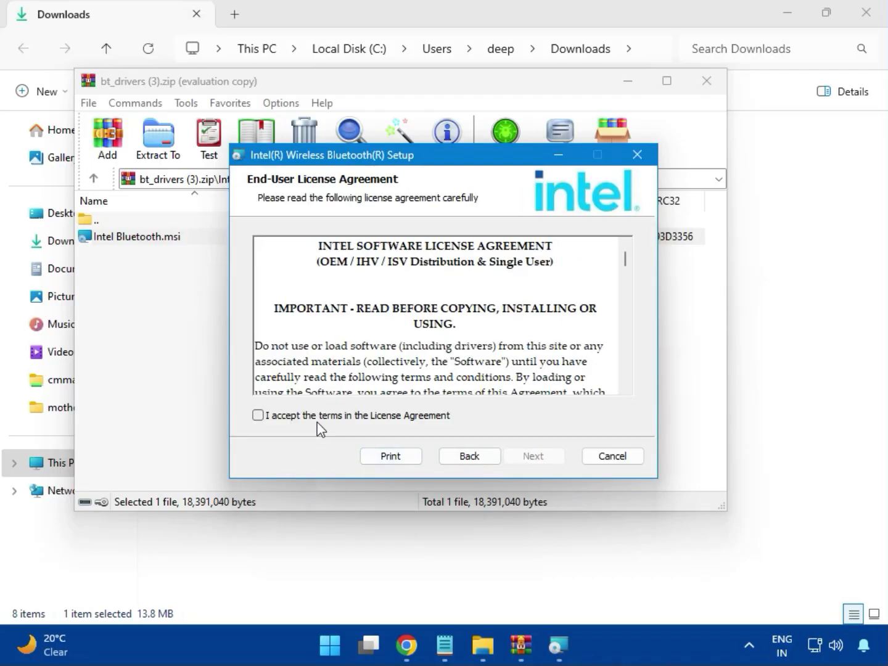
left_click(309, 422)
left_click(531, 456)
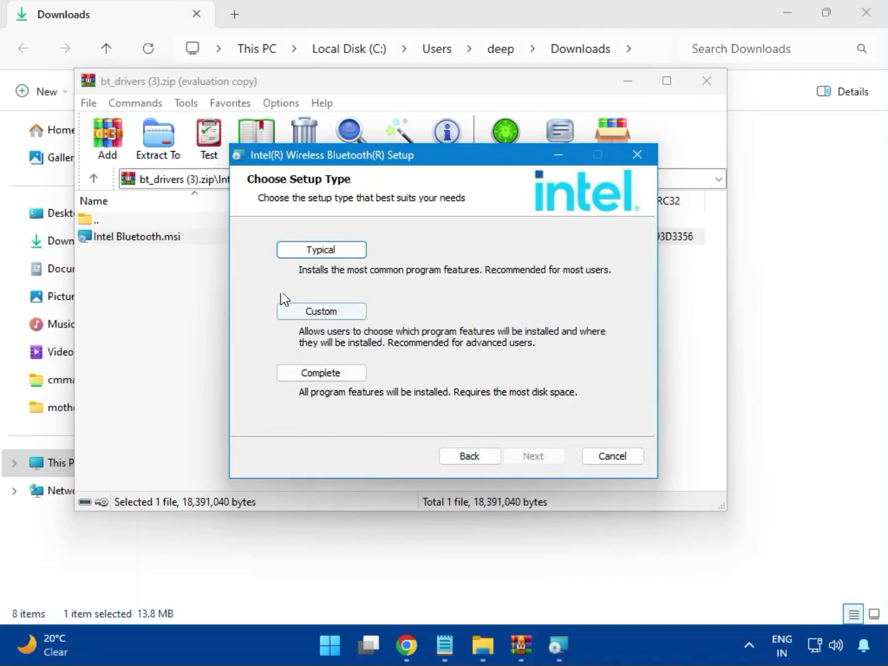
left_click(307, 251)
left_click(509, 456)
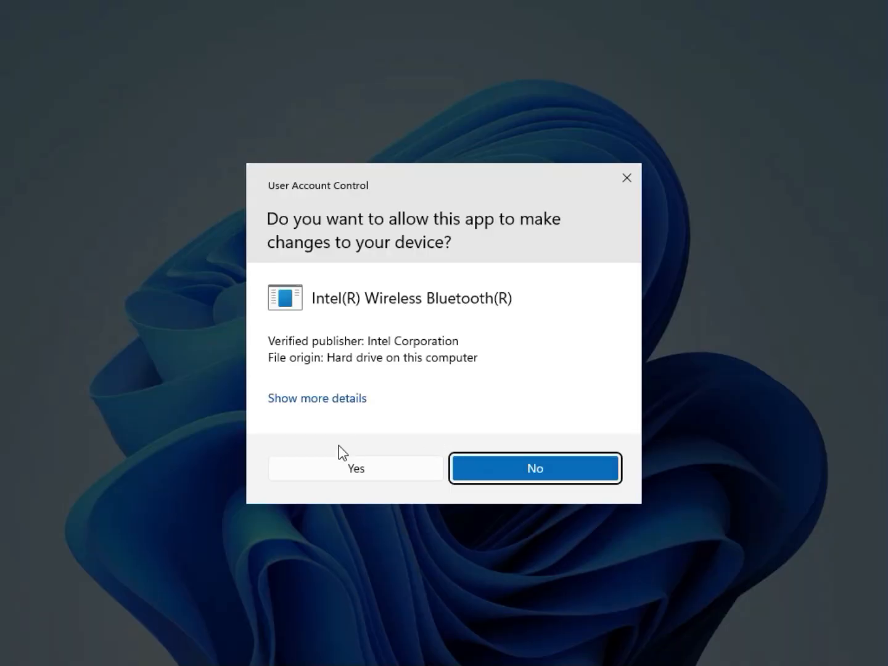
left_click(343, 469)
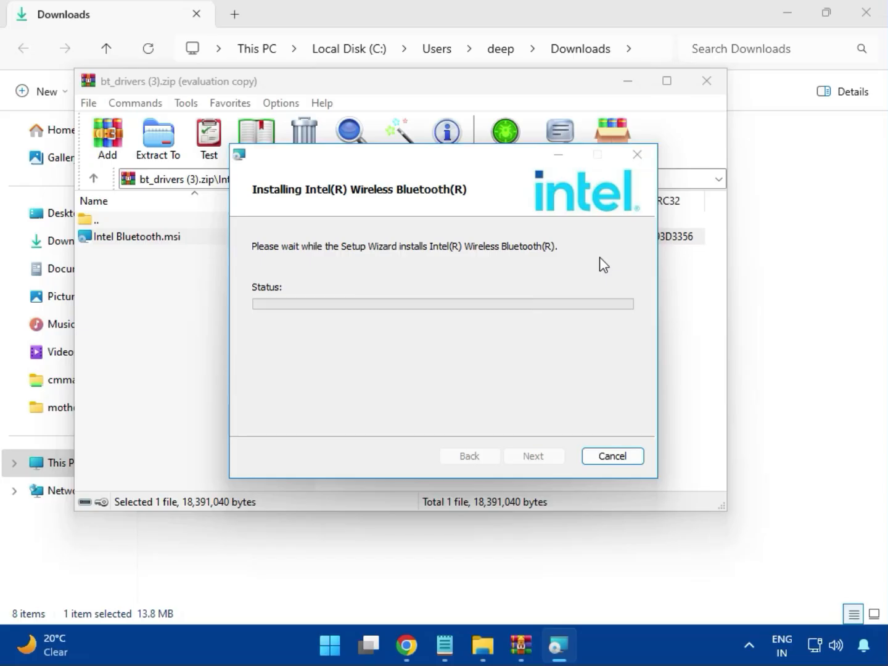
left_click(534, 456)
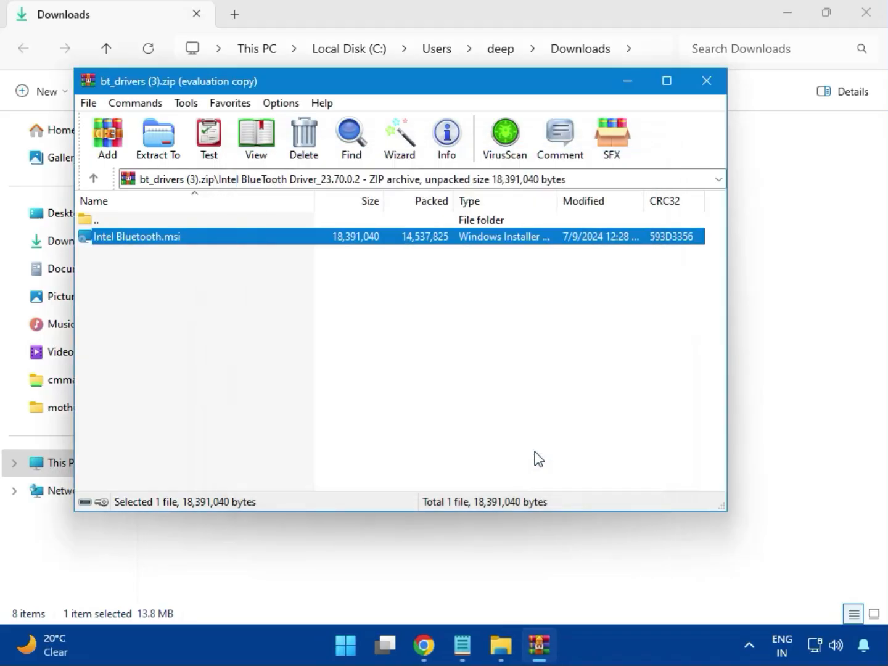
left_click(707, 80)
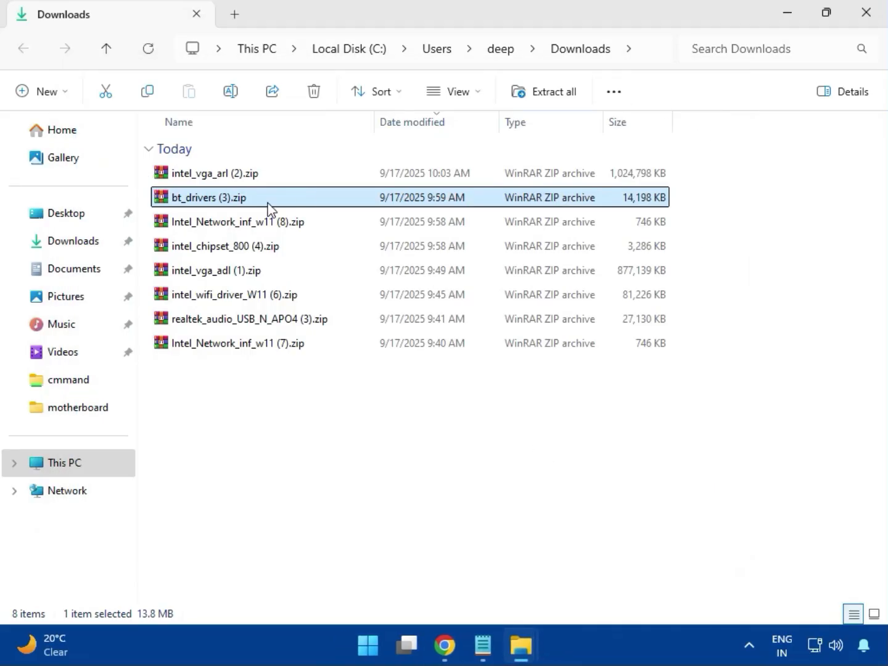
Step: Run MSI SetupDrv64.exe with permission from the W11 folder of Intel_Network_inf_w11 (8).zip, then close the setup and archive
left_click(234, 235)
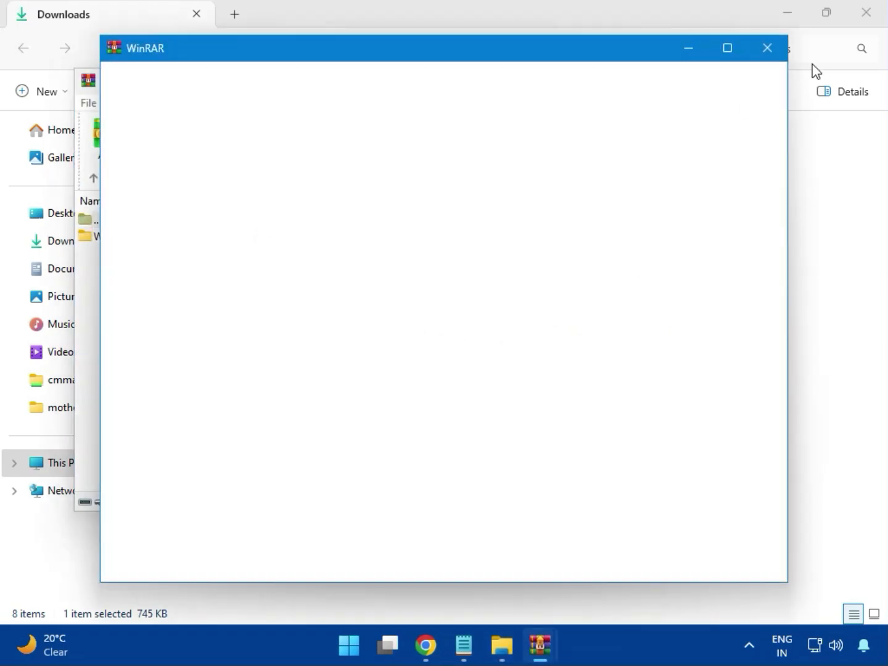
left_click(767, 48)
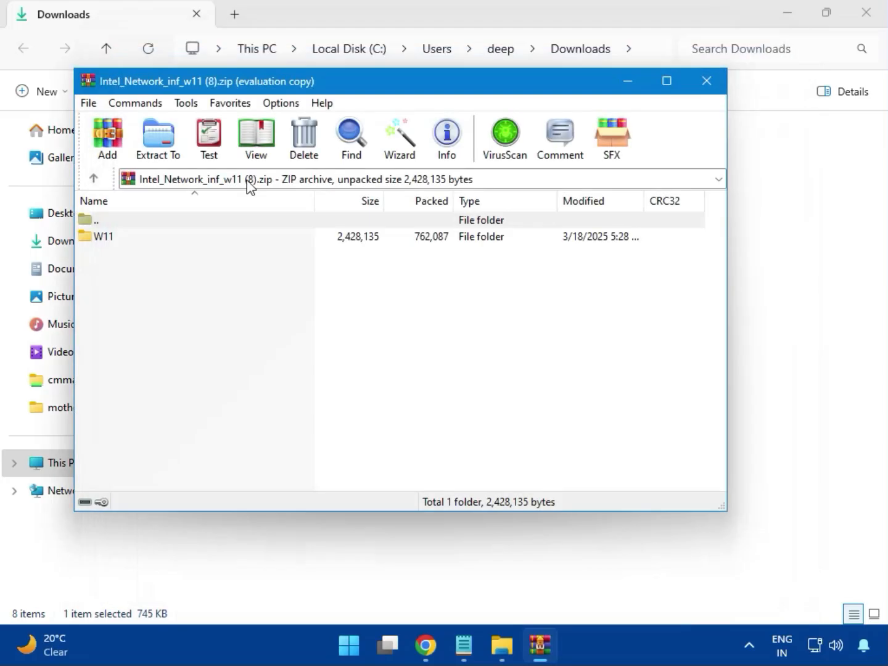
left_click(108, 242)
double_click(111, 241)
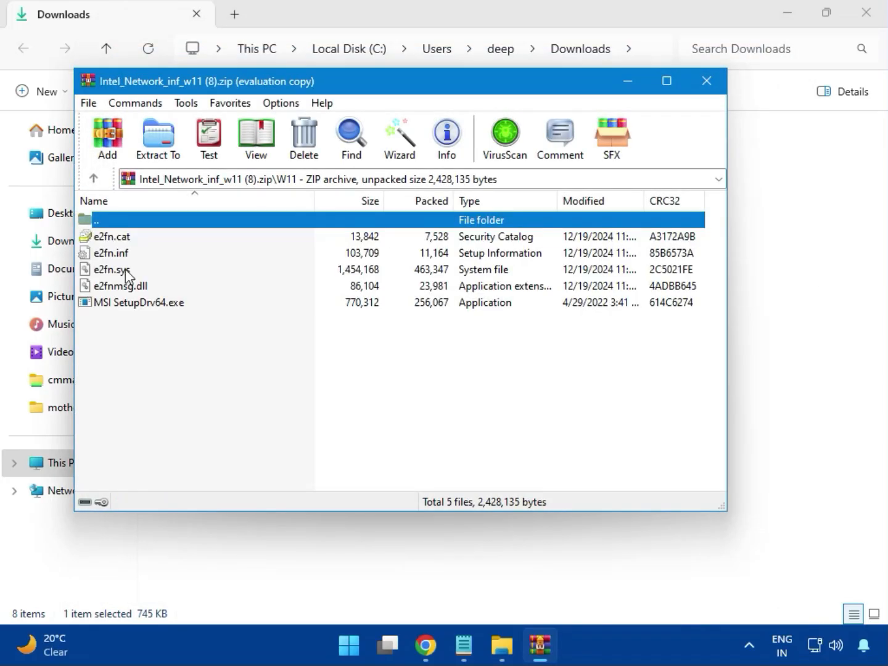
double_click(159, 307)
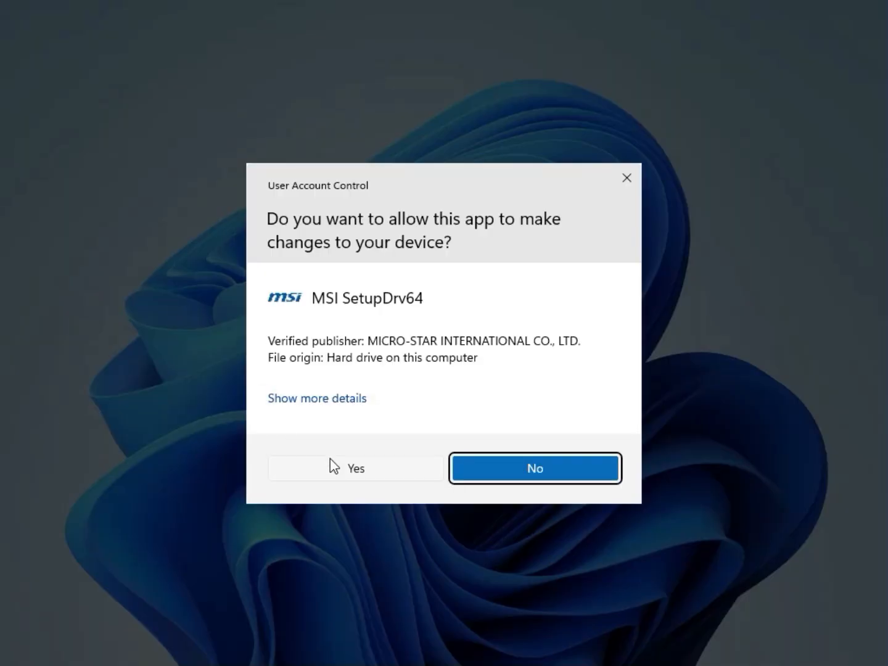
left_click(330, 460)
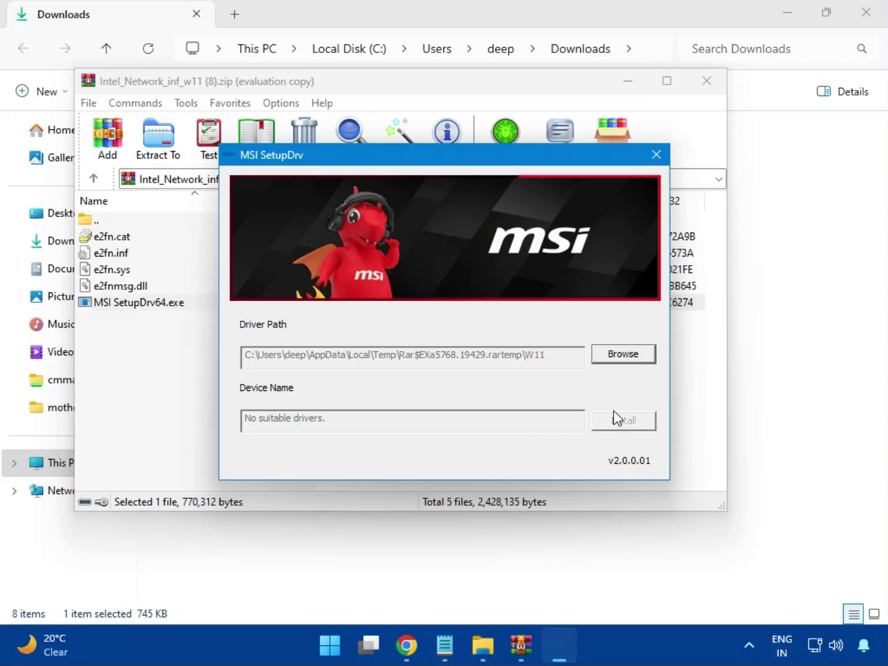
left_click(658, 155)
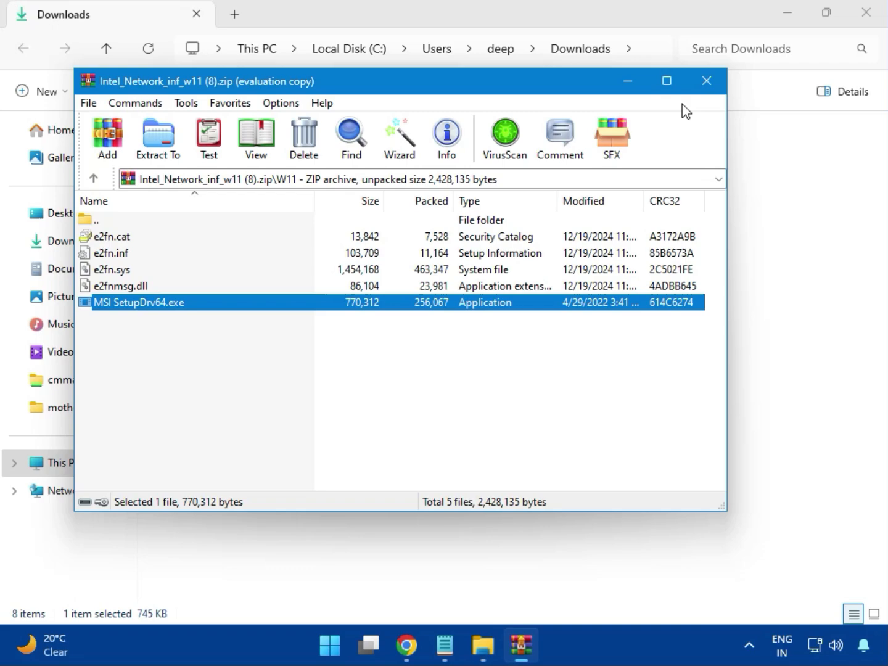
left_click(707, 81)
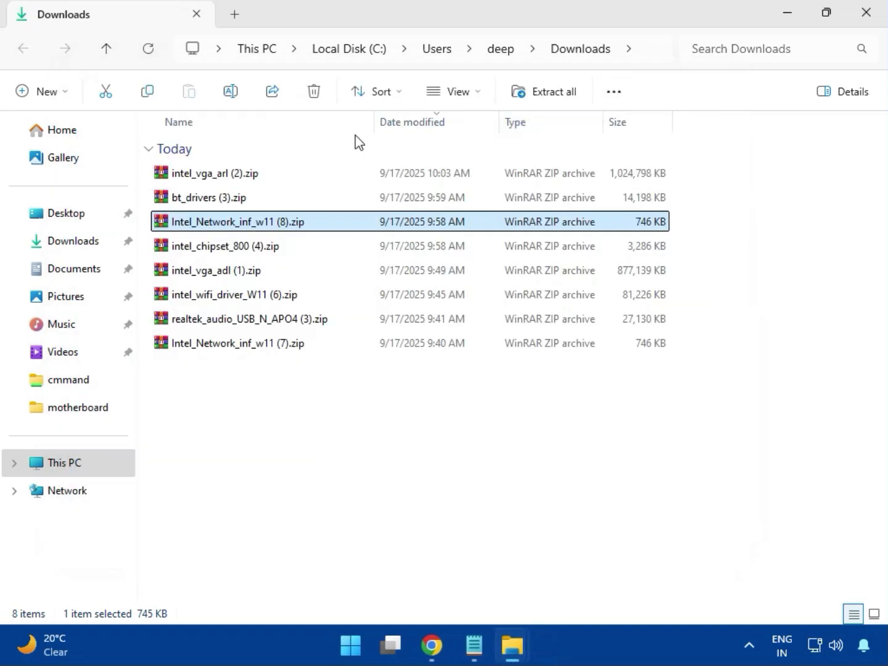
Step: Open intel_chipset_800 (4).zip and run SetupChipset.exe from the Intel Chipset Driver_10.1.20062.8627 folder
left_click(204, 252)
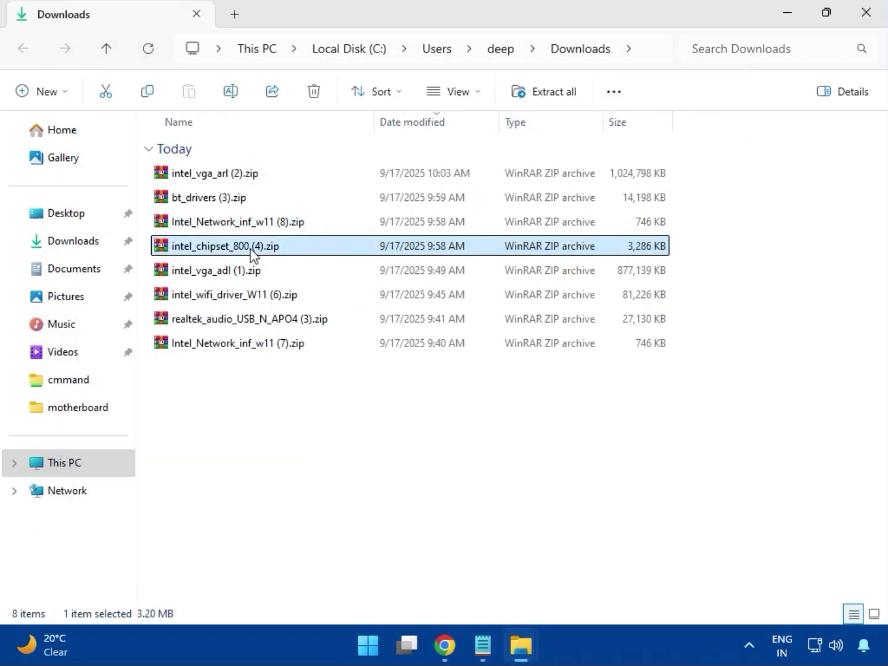
double_click(252, 253)
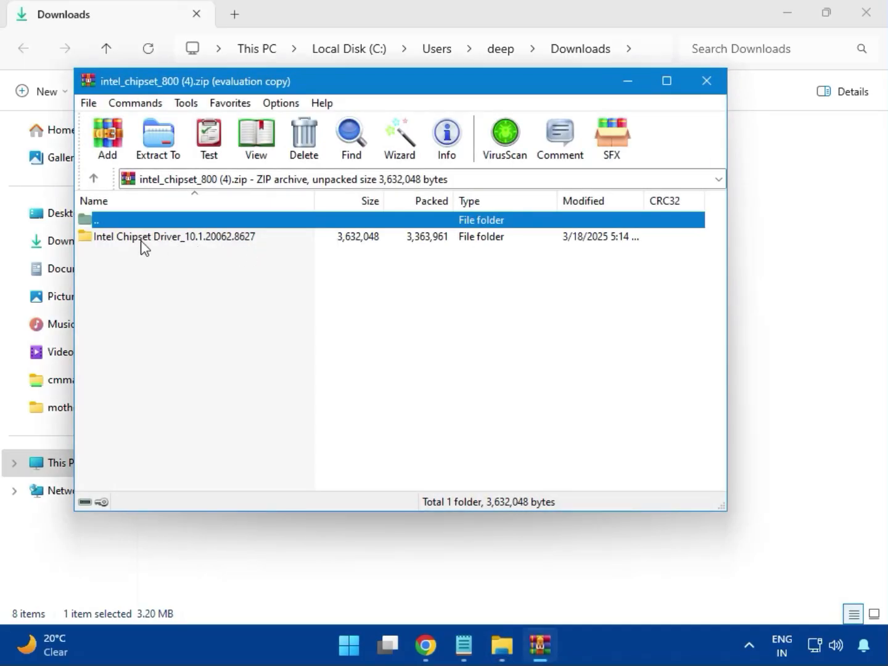
left_click(127, 243)
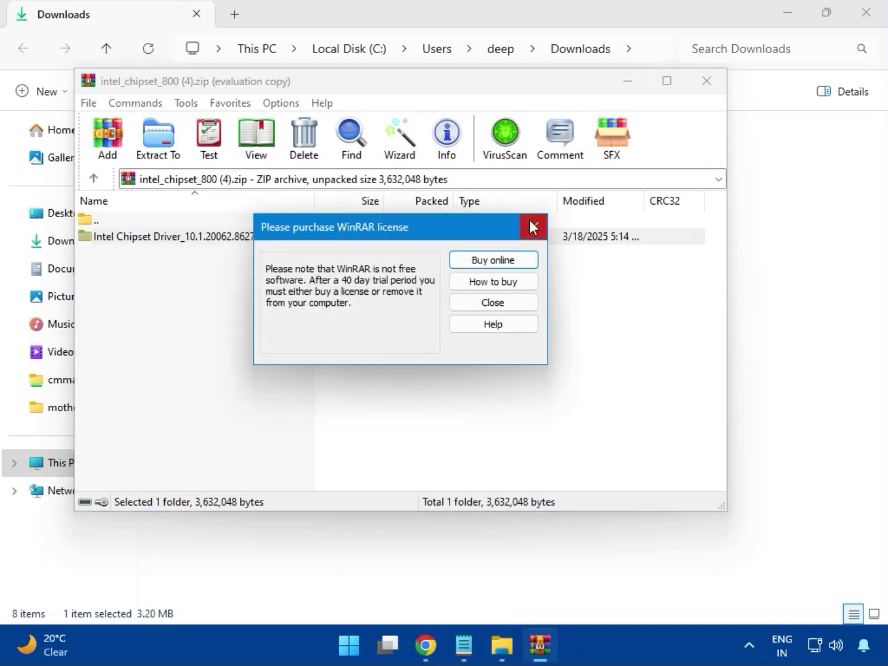
left_click(531, 228)
double_click(218, 241)
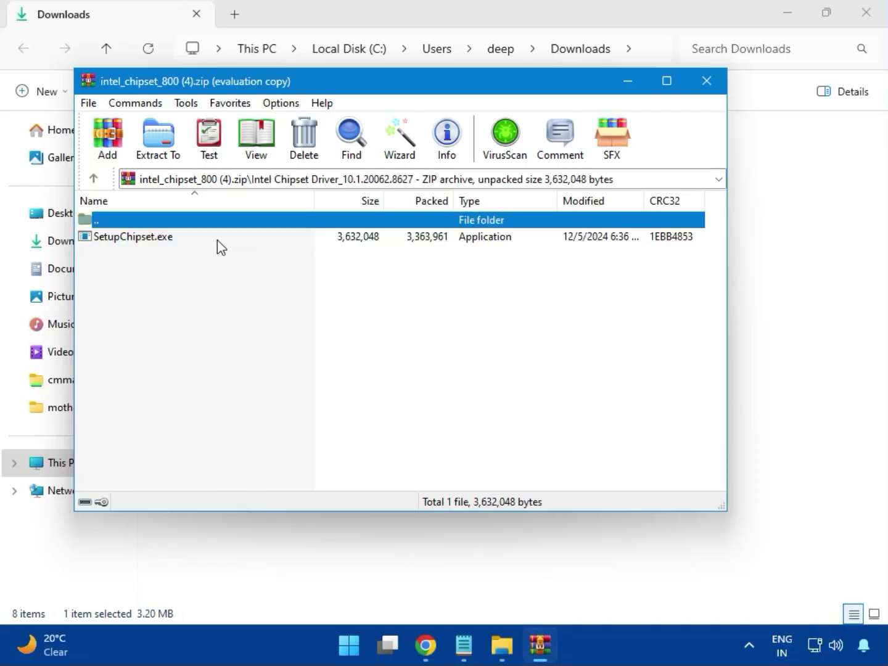
double_click(142, 241)
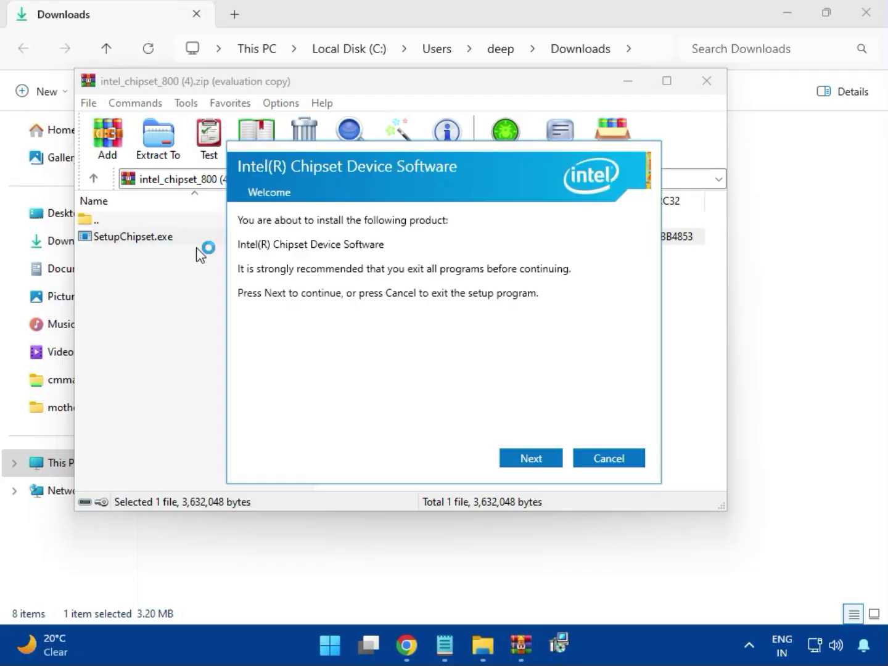
Step: Try to install Intel Chipset Device Software with the license accepted and permission granted, then dismiss the installer and close the archive
left_click(531, 458)
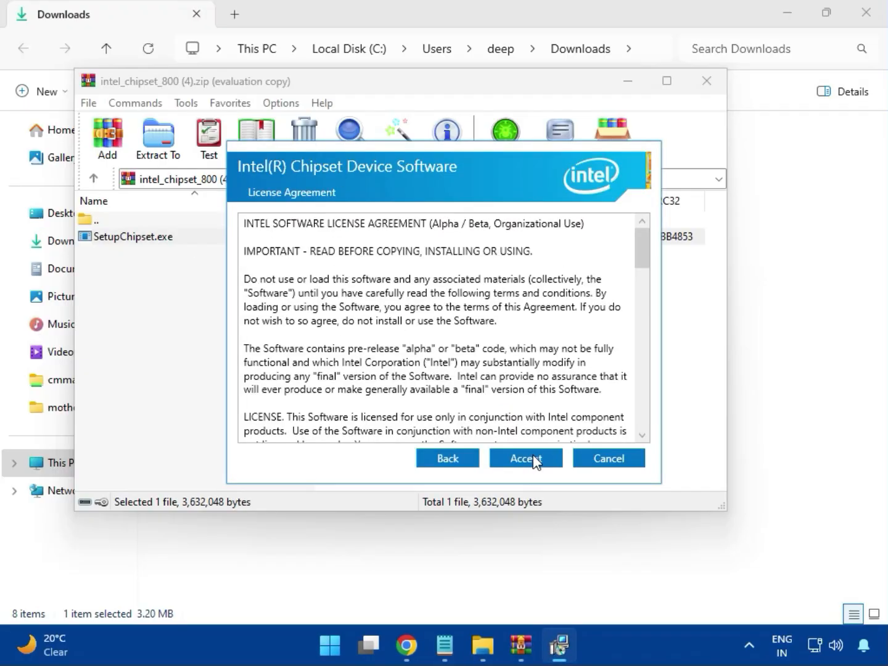
left_click(533, 458)
left_click(531, 459)
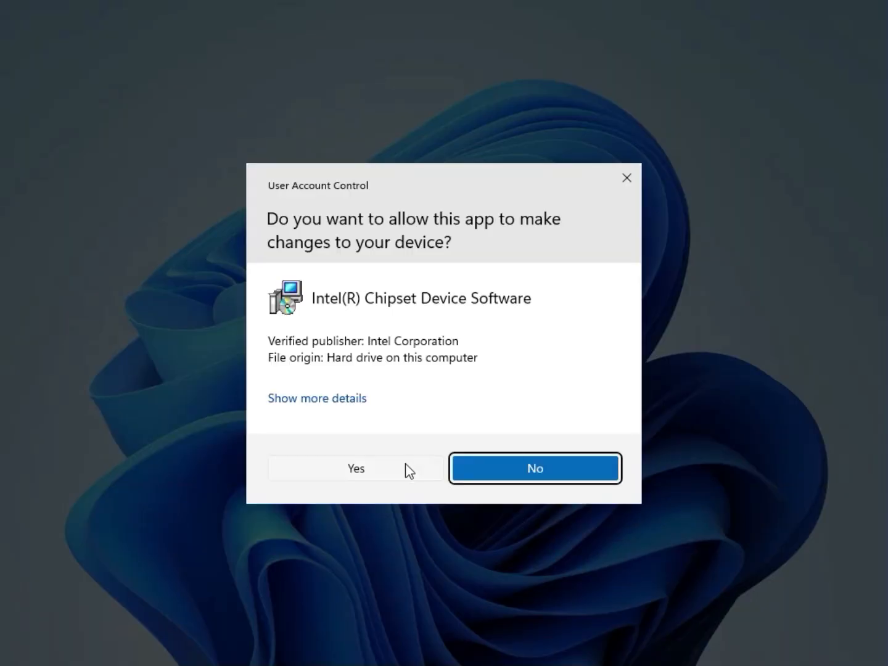
left_click(401, 470)
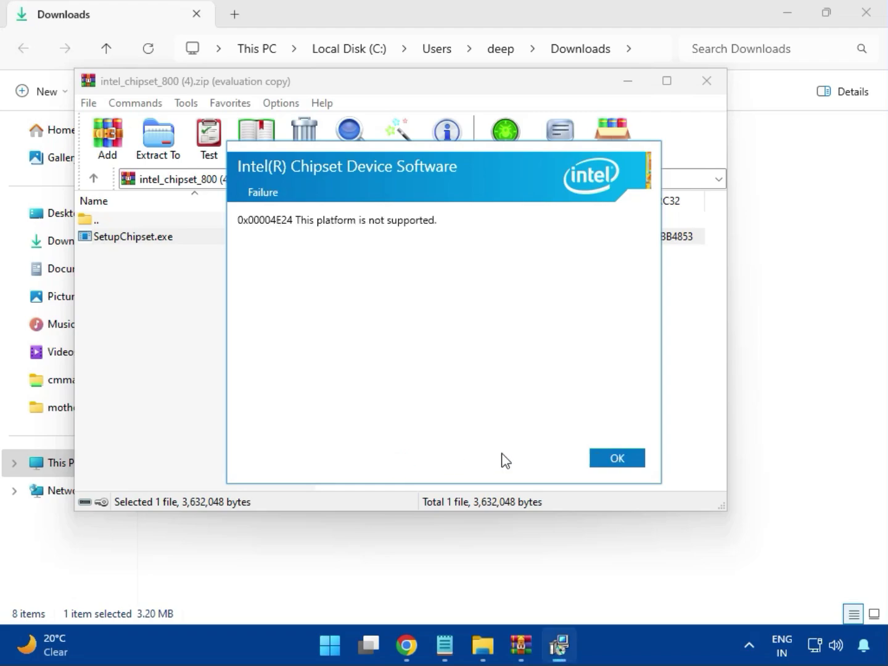
left_click(608, 459)
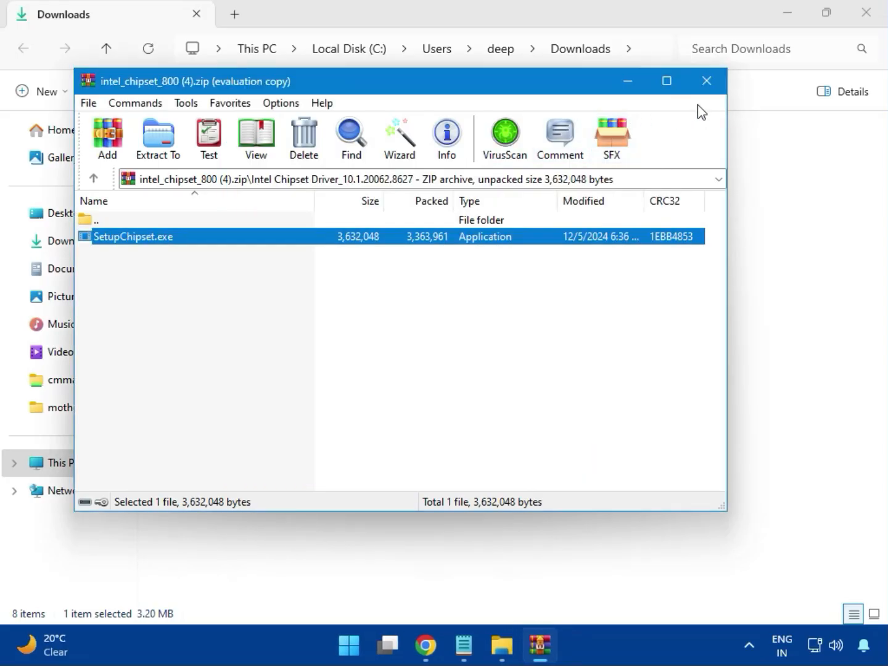
left_click(707, 86)
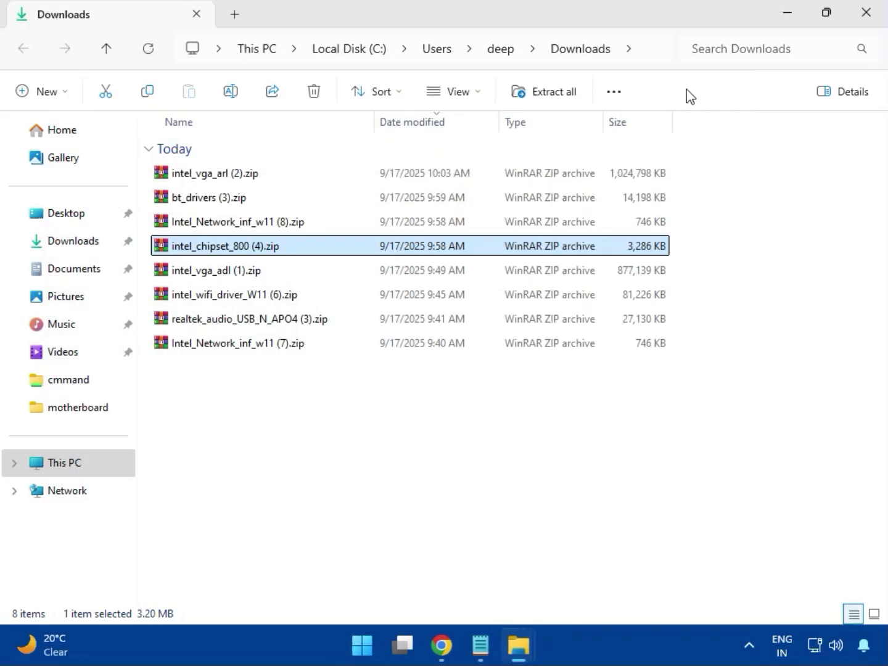
Step: View the contents of intel_vga_adl (1).zip, then close the archive
left_click(227, 275)
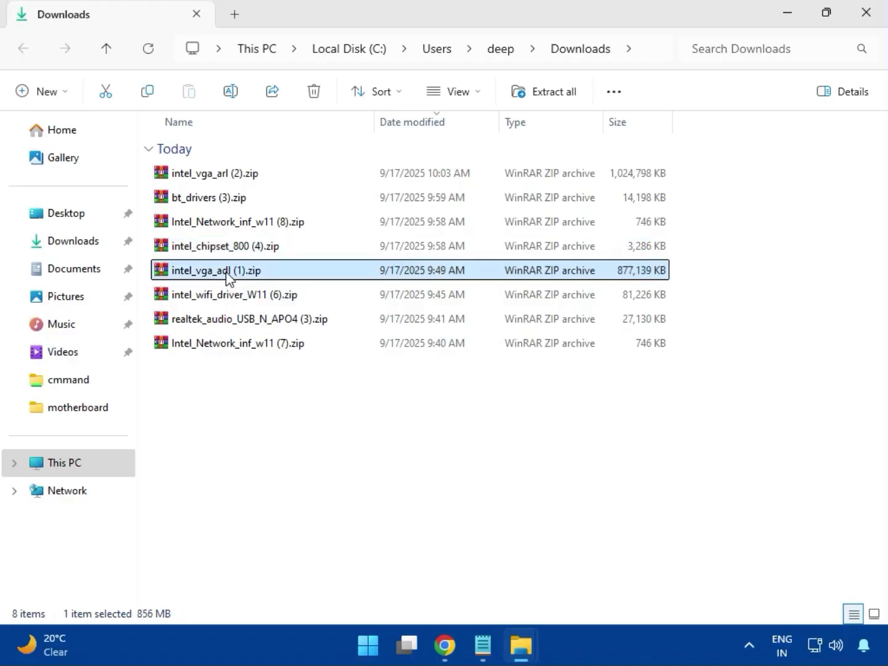
double_click(224, 269)
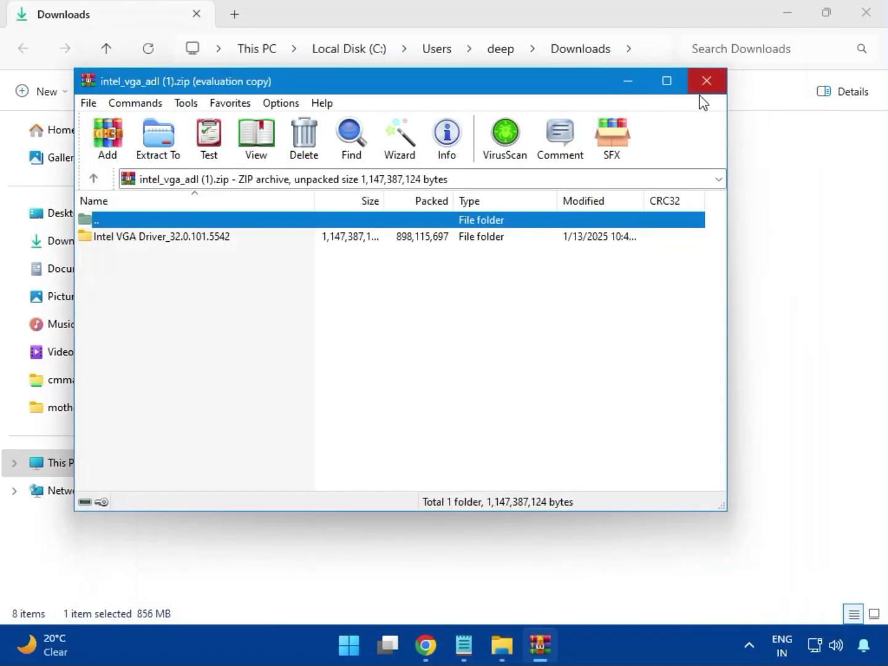
left_click(707, 81)
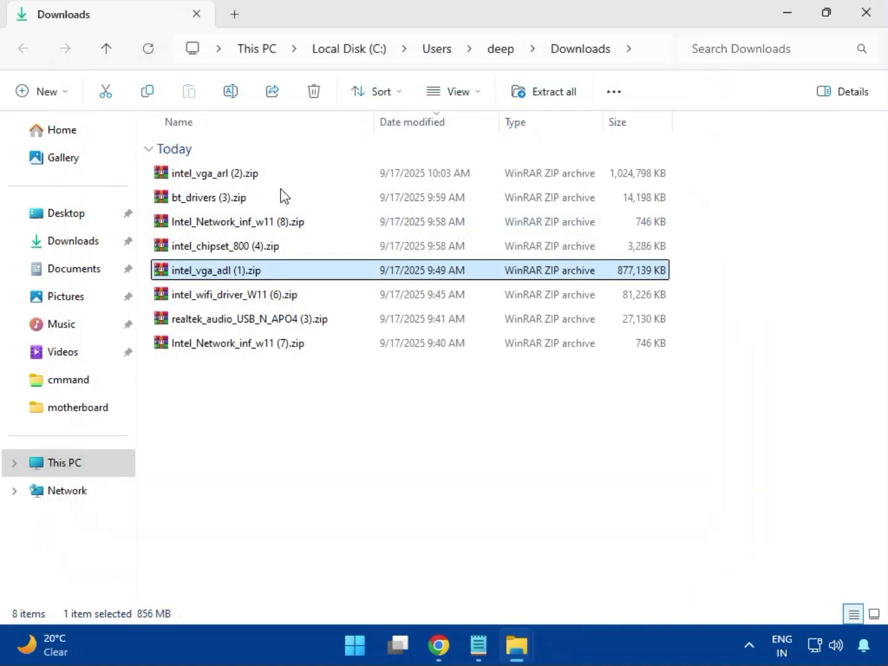
Step: Open intel_wifi_driver_W11 (6).zip and go to UWD\Win64 inside the Intel WIFI Driver_23.40.0.4 folder
left_click(228, 297)
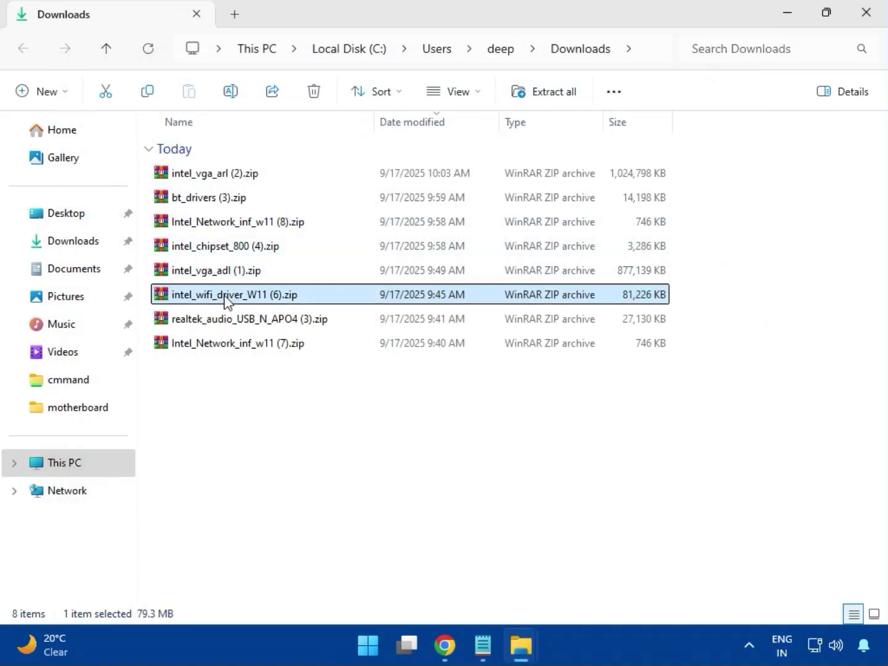
double_click(228, 297)
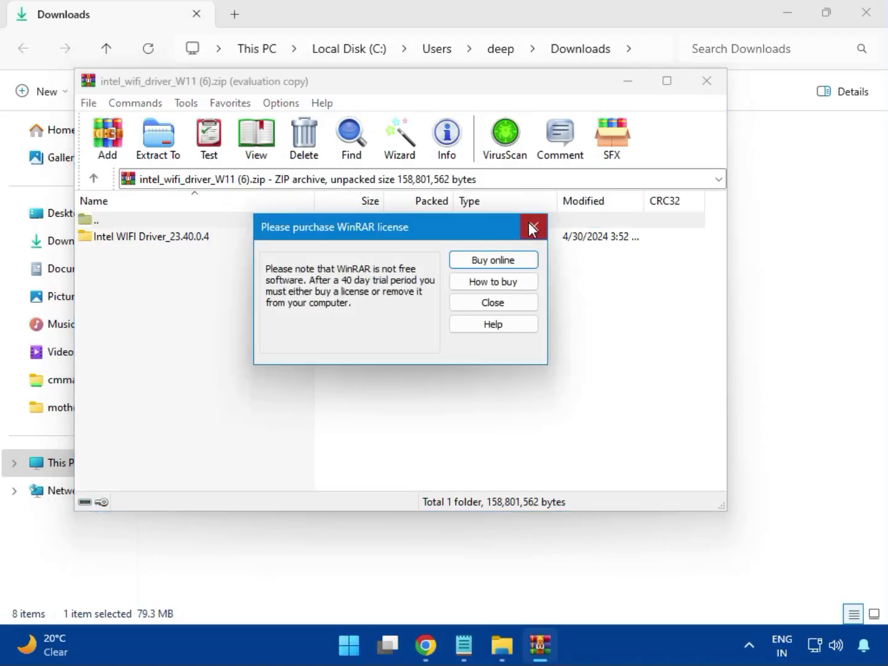
left_click(532, 229)
double_click(141, 236)
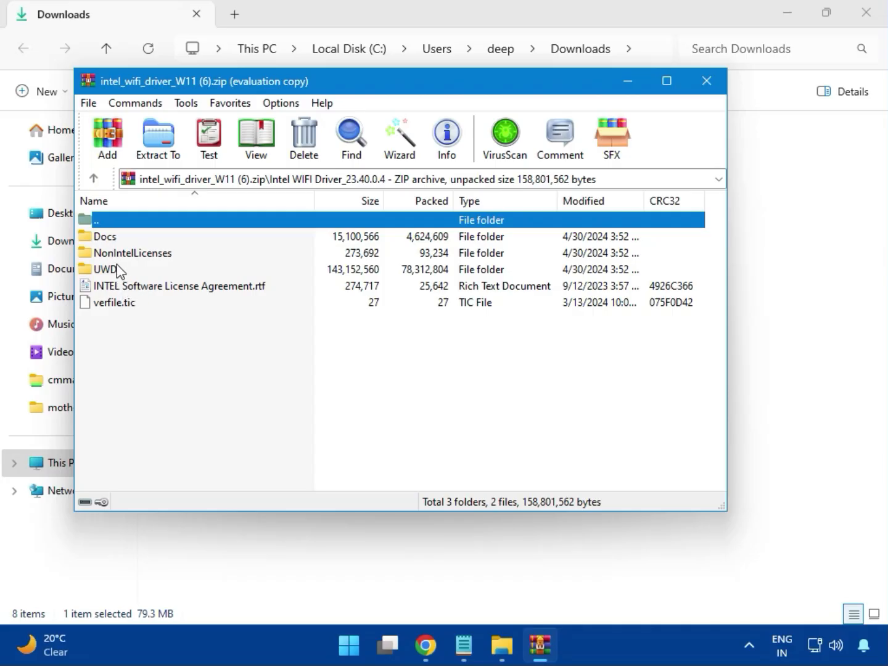
left_click(121, 272)
double_click(120, 270)
double_click(119, 238)
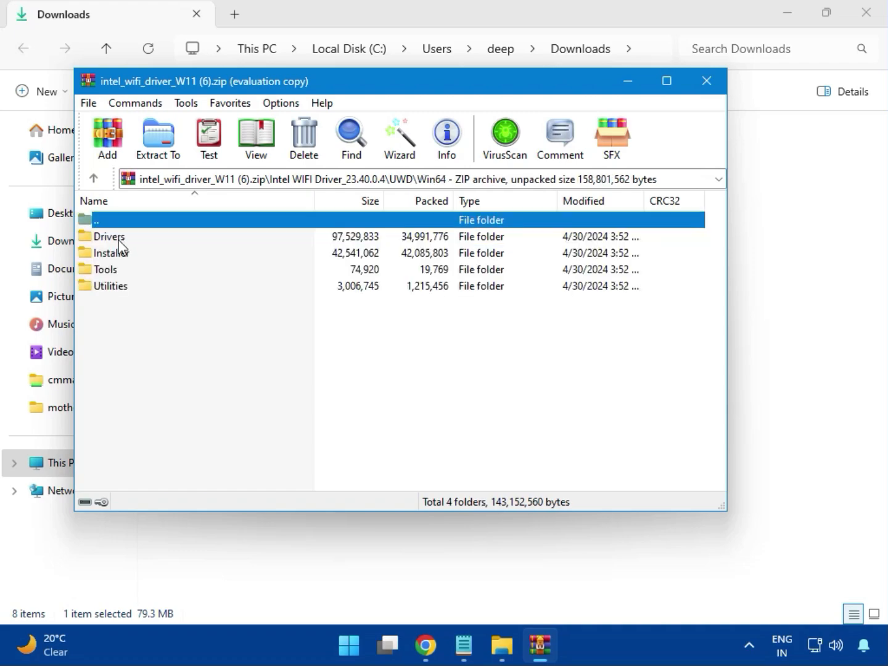
Step: Look through the Drivers folder, then run WirelessSetup.exe from the Installer folder
double_click(121, 238)
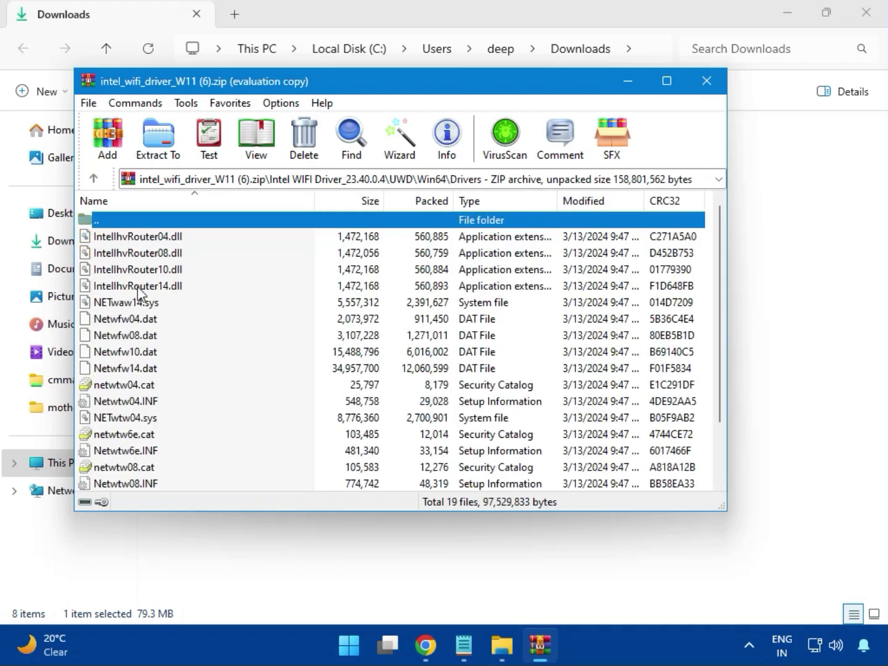
scroll(162, 365, "down", 1)
scroll(161, 366, "down", 1)
scroll(162, 377, "up", 2)
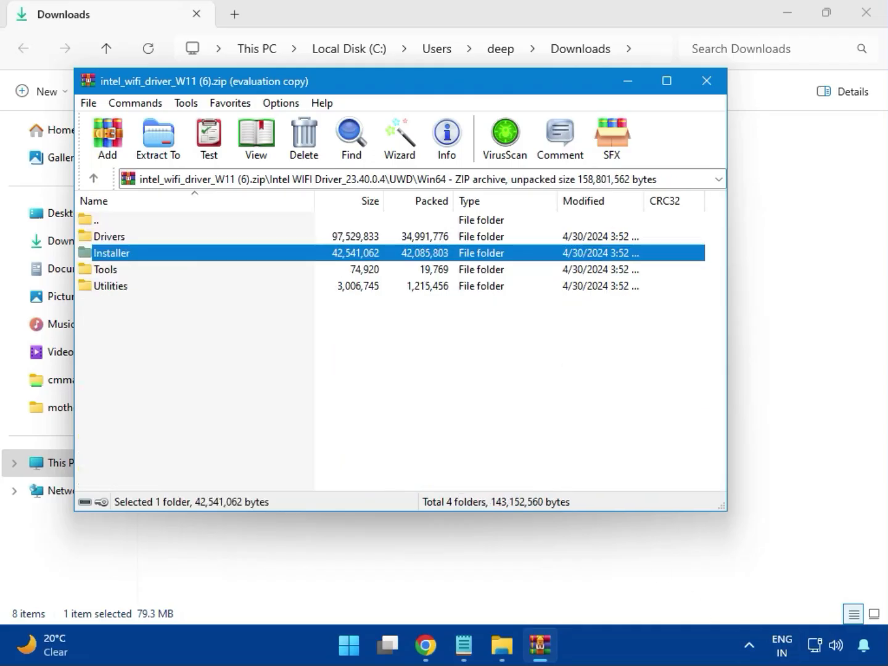
double_click(125, 258)
left_click(111, 258)
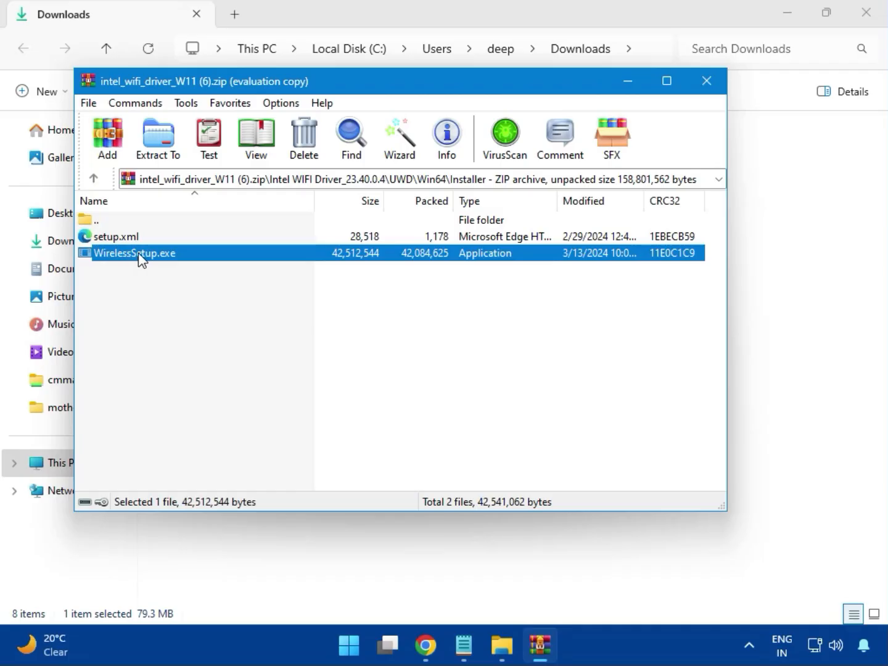
double_click(141, 258)
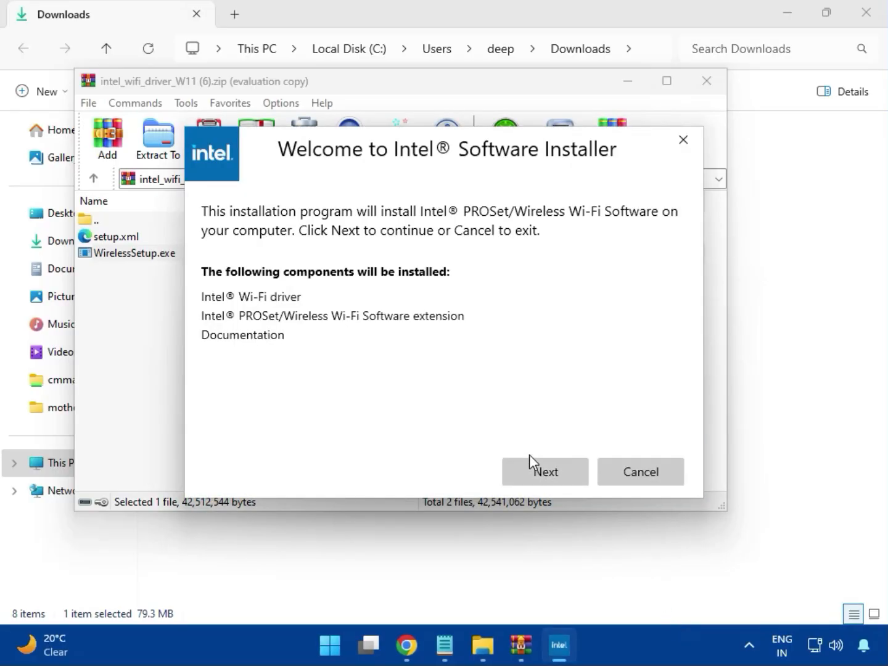
Step: Install Intel PROSet/Wireless Wi-Fi Software with the license terms accepted and permission granted, then close the installer and archive
left_click(544, 464)
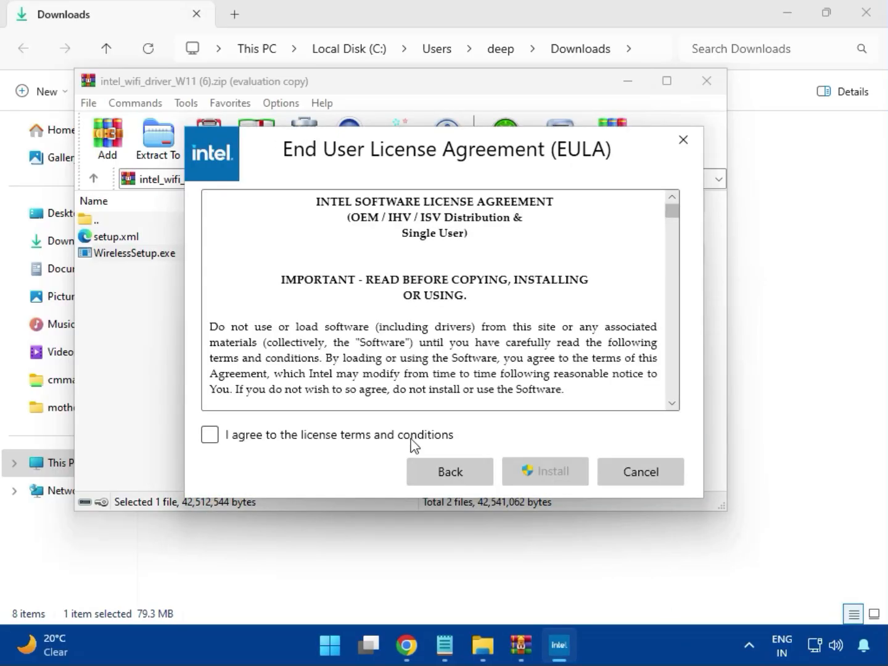
left_click(385, 436)
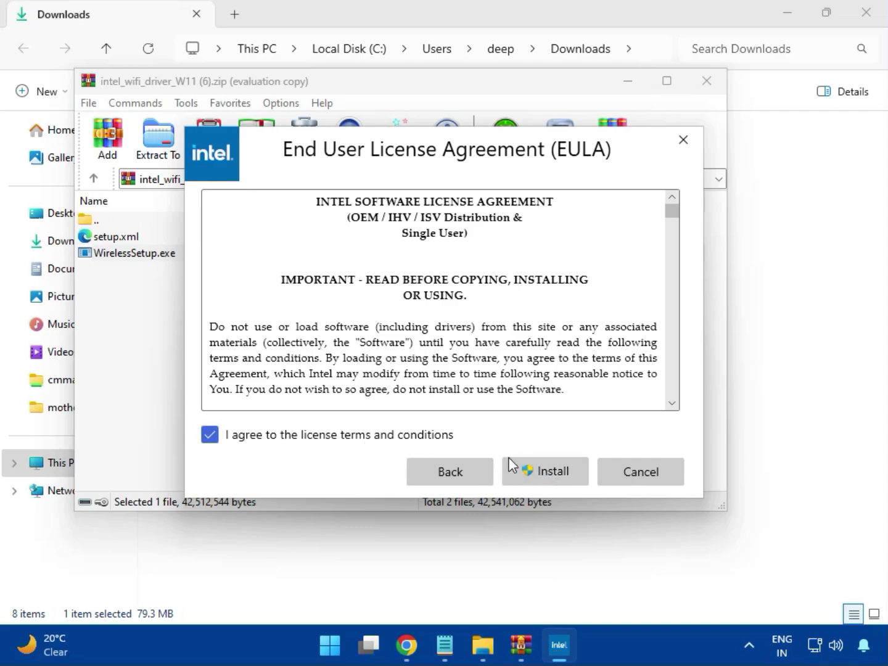
left_click(555, 477)
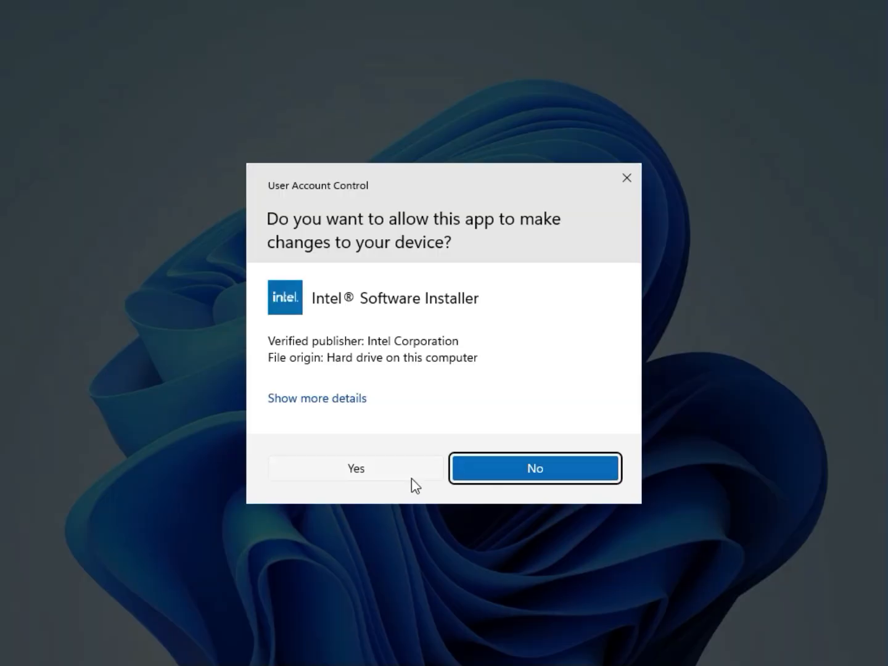
left_click(404, 477)
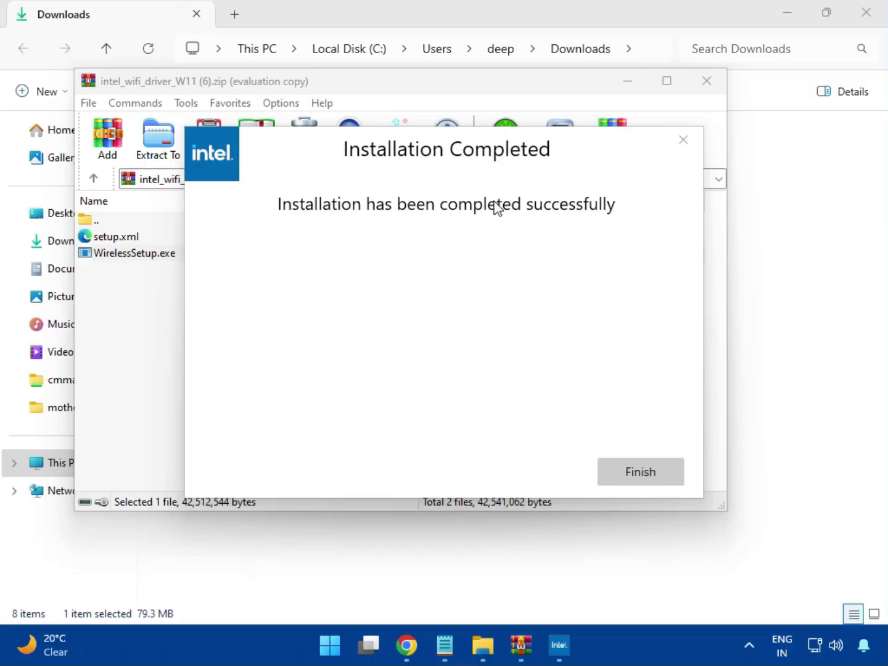
left_click(635, 472)
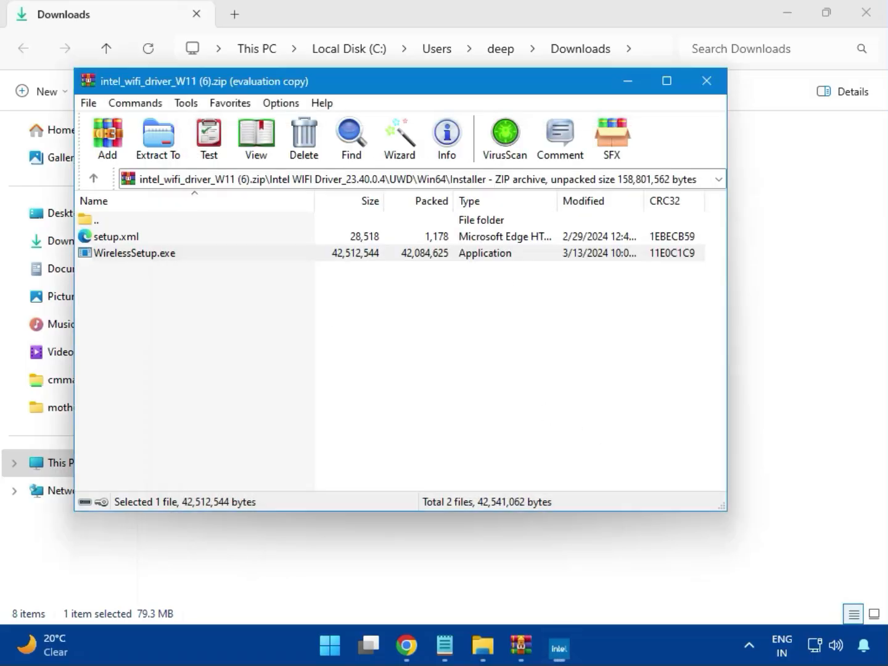
left_click(708, 86)
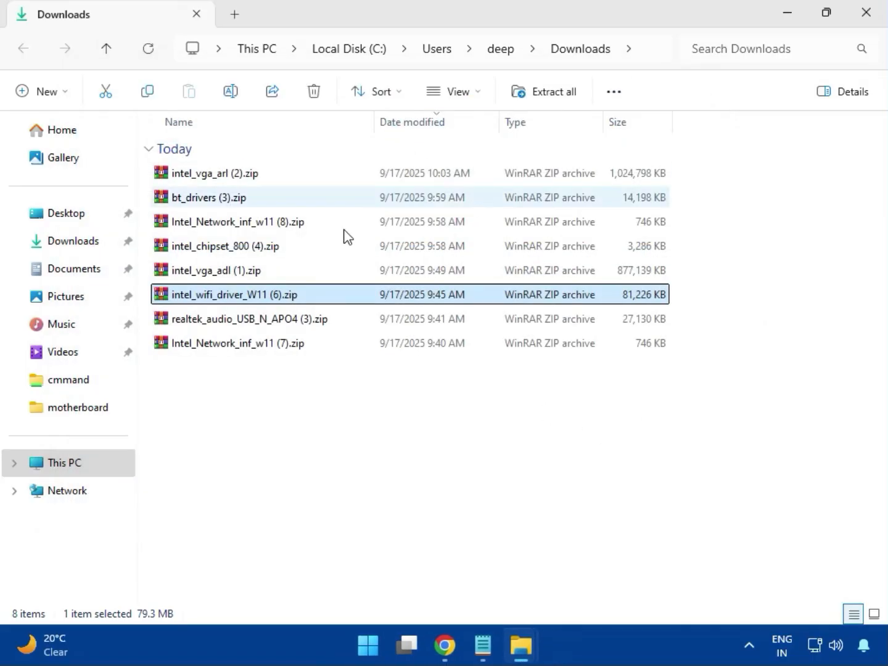
Step: Run MSI_Launcher.exe with permission from the Realtek USB Universal Driver folder of realtek_audio_USB_N_APO4 (3).zip, then close the archive
double_click(272, 325)
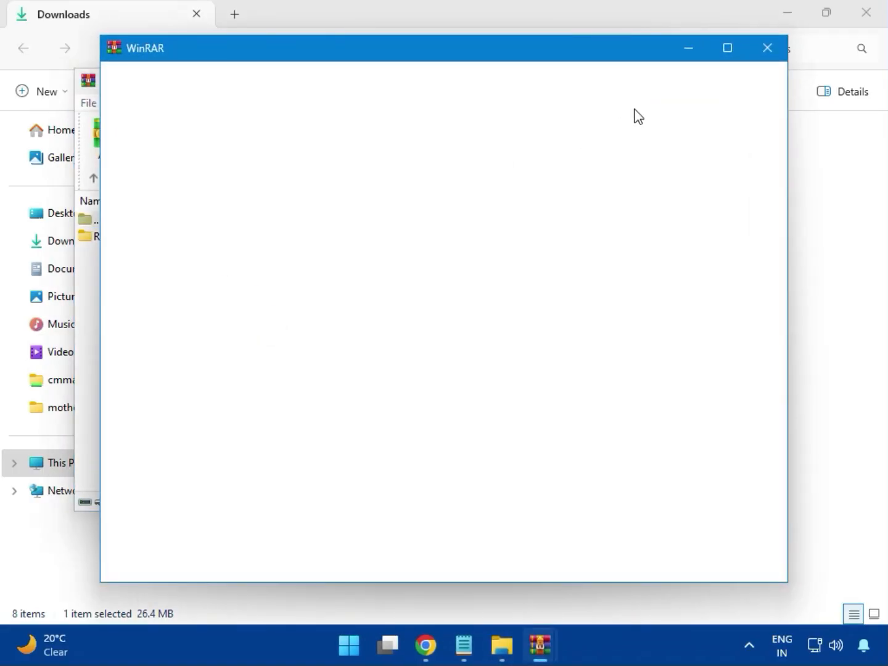
left_click(764, 49)
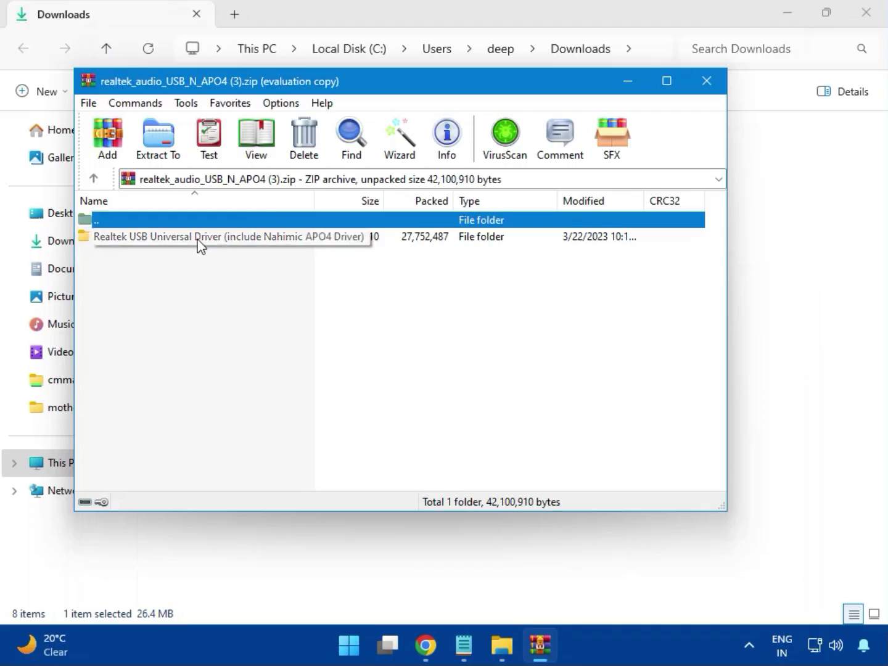
double_click(198, 239)
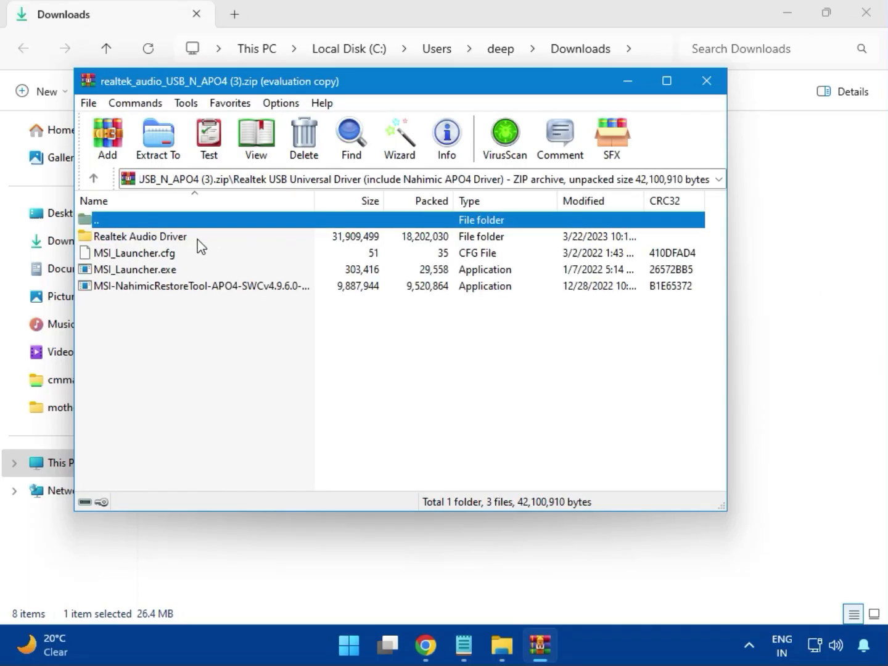
double_click(157, 272)
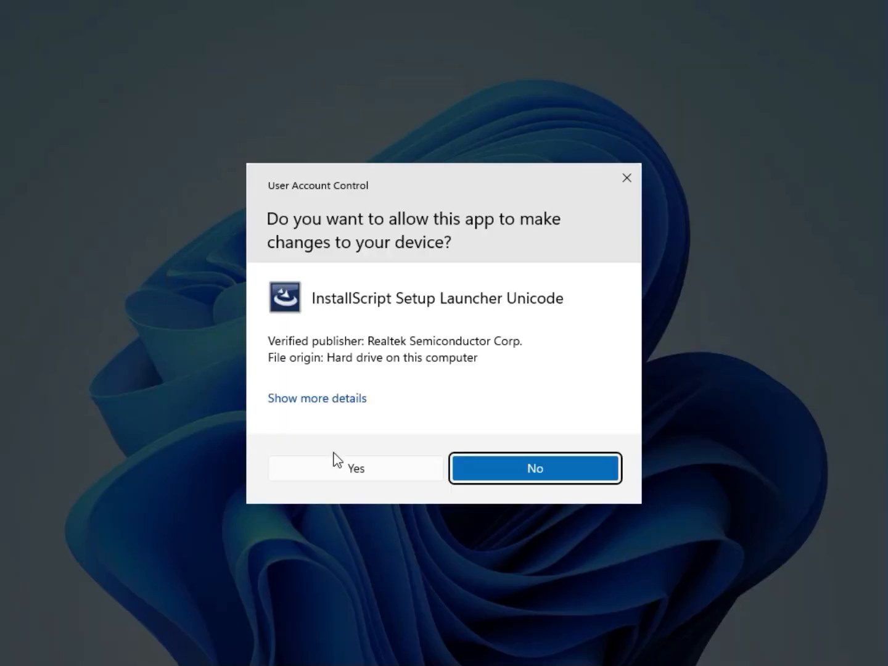
left_click(350, 465)
left_click(356, 468)
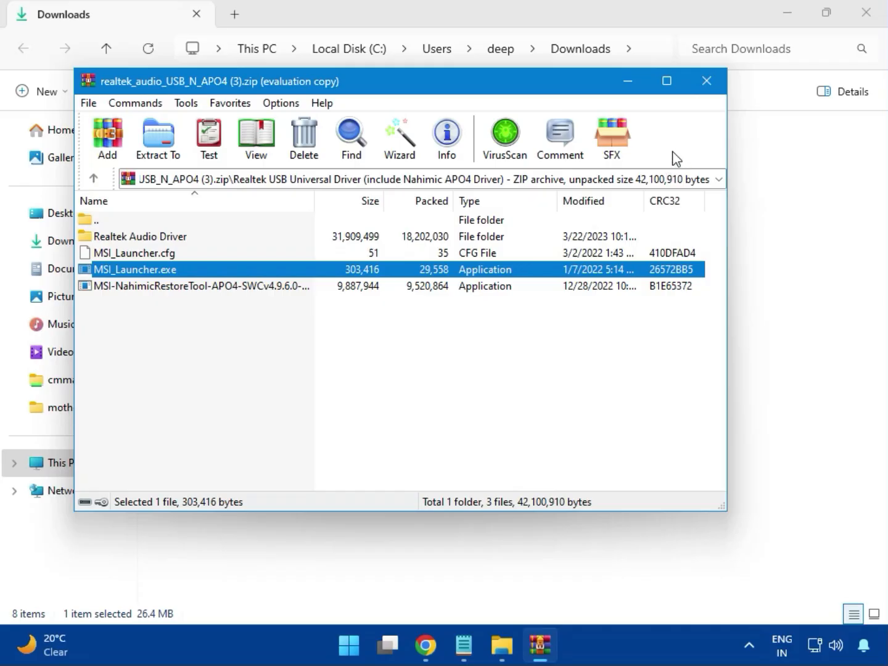
left_click(708, 90)
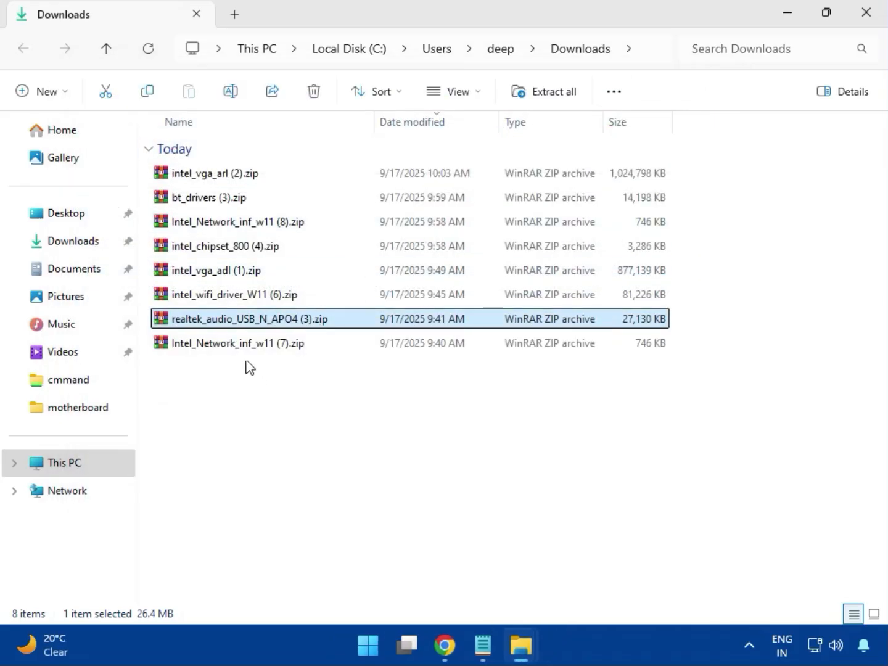
Step: Select Intel_Network_inf_w11 (7).zip, then close the Downloads folder window to return to Chrome's download history
left_click(238, 343)
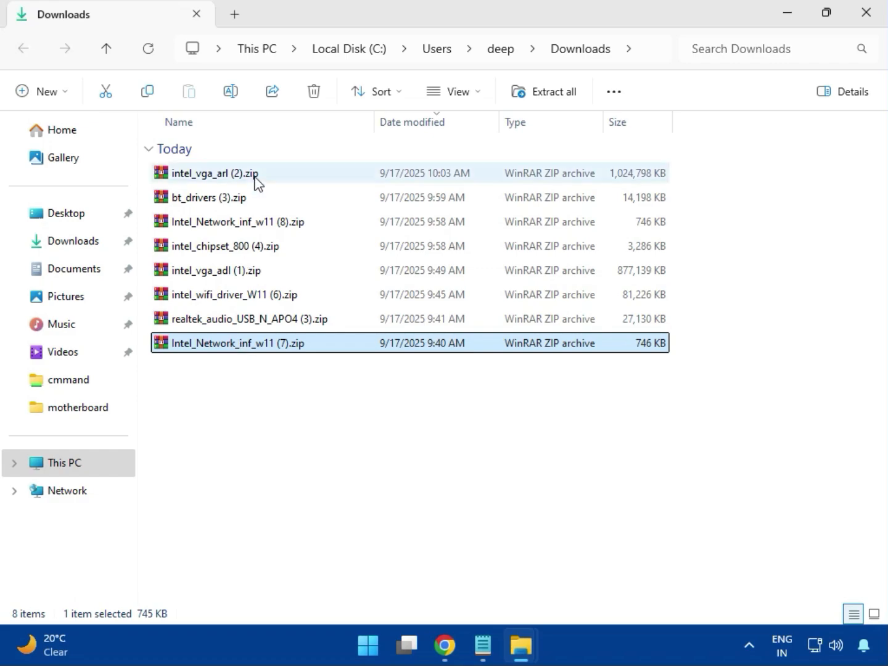
mouse_move(258, 182)
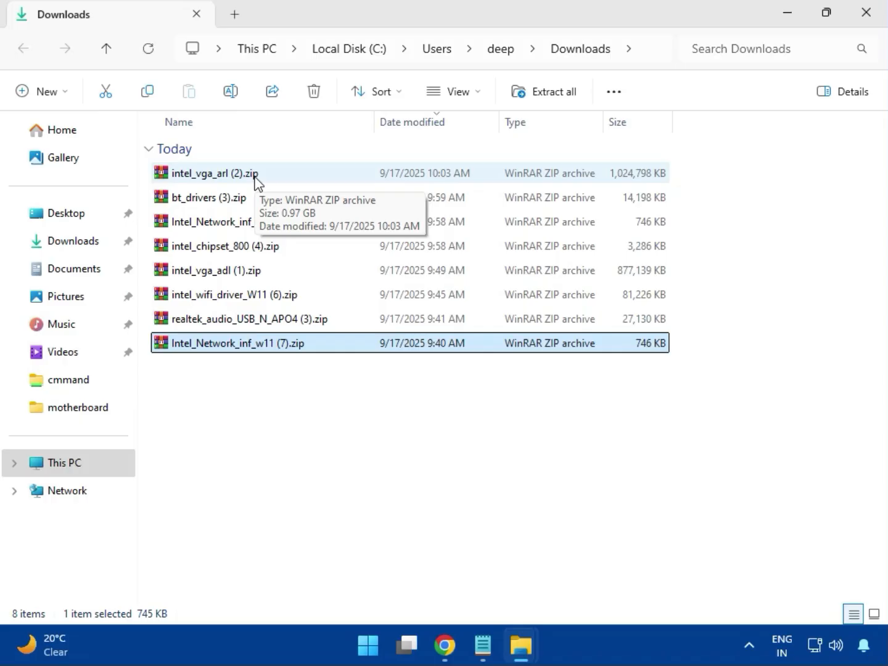
left_click(866, 25)
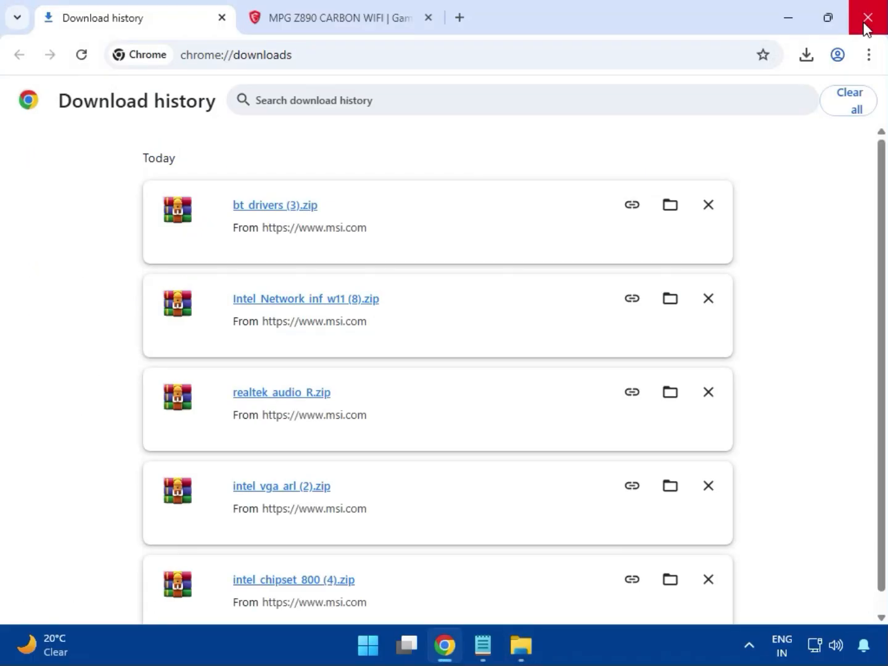